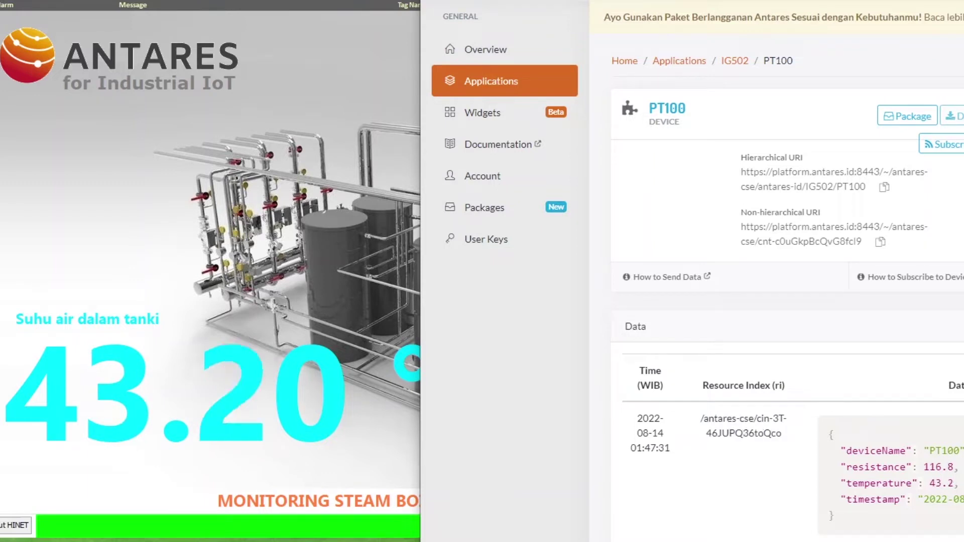
# After checking the PT100 reading (43.2 temperature, 116.8 resistance), open a new Chrome window.
pyautogui.hotkey('ctrl', 'n')
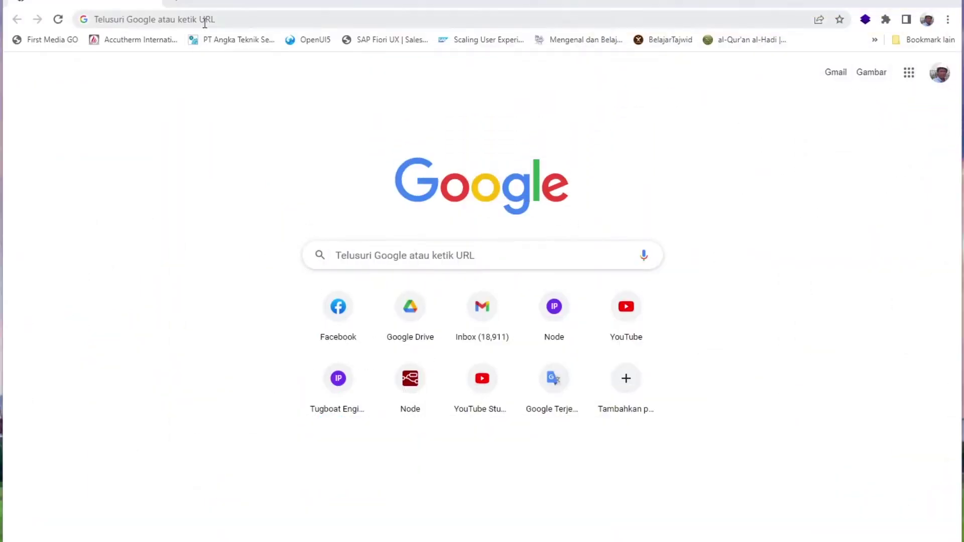
pyautogui.click(204, 20)
pyautogui.write('http://192.168.2.1')
pyautogui.press('Return')
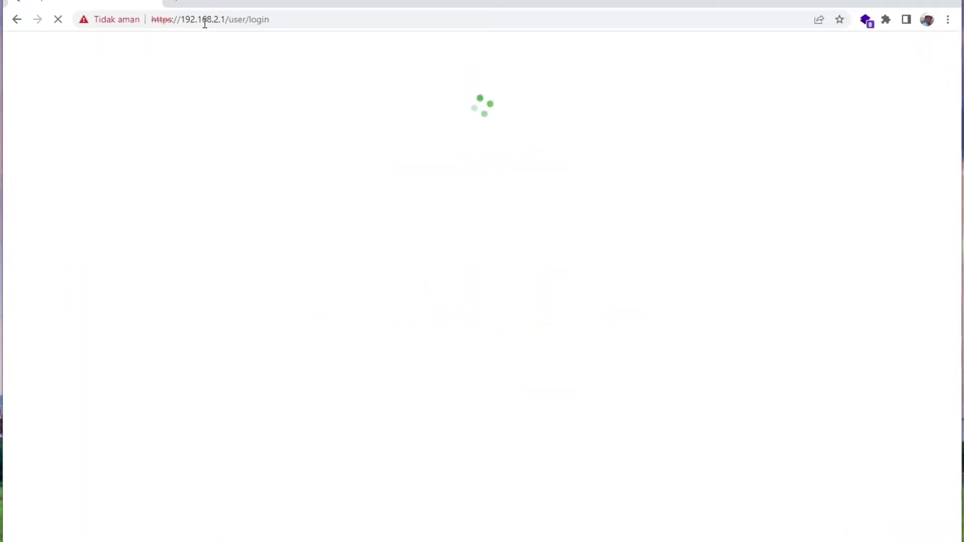
# Log in with the gateway's username and password.
pyautogui.click(628, 228)
pyautogui.write('adm')
pyautogui.press('Tab')
pyautogui.write('123456')
pyautogui.press('Return')
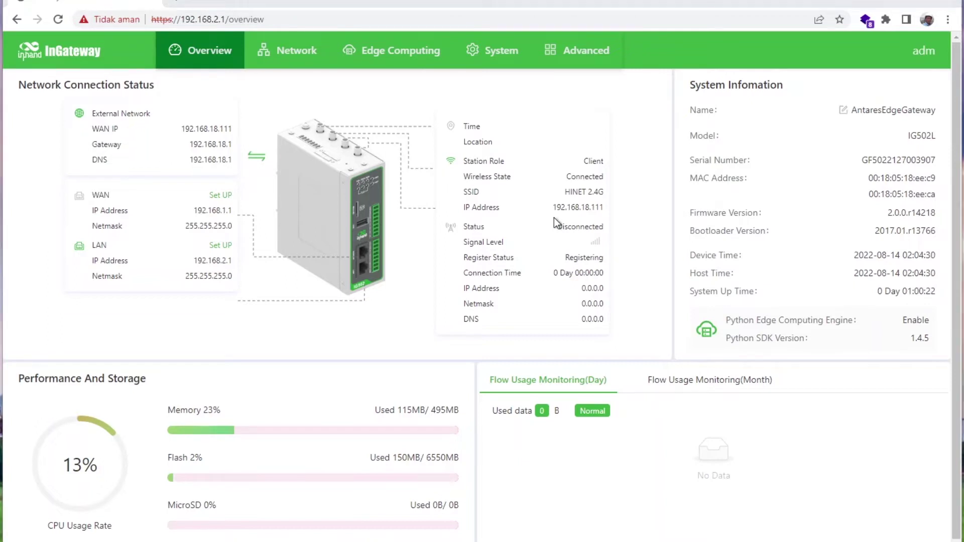
# Browse the Network section's Cellular and WAN interface settings.
pyautogui.click(283, 53)
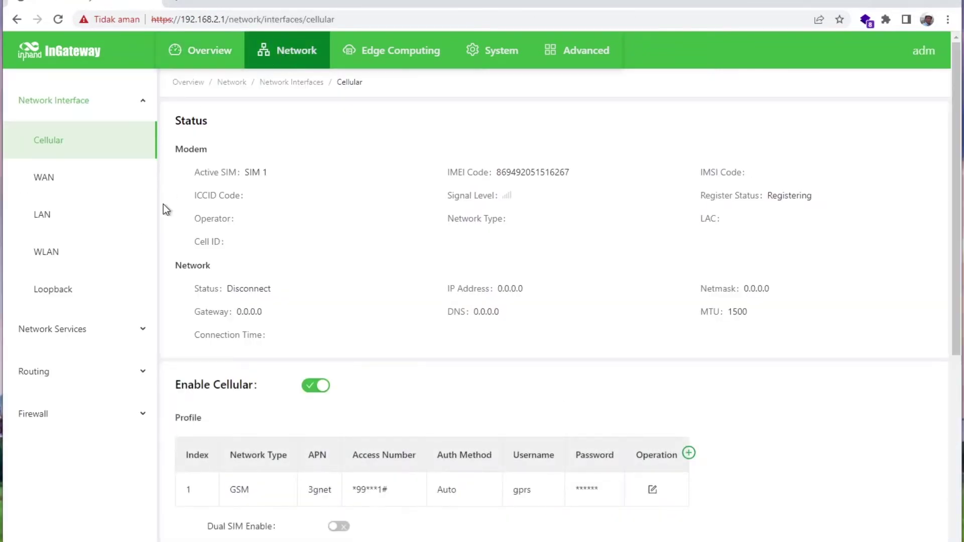
pyautogui.scroll(-7, 391, 377)
pyautogui.scroll(7, 392, 377)
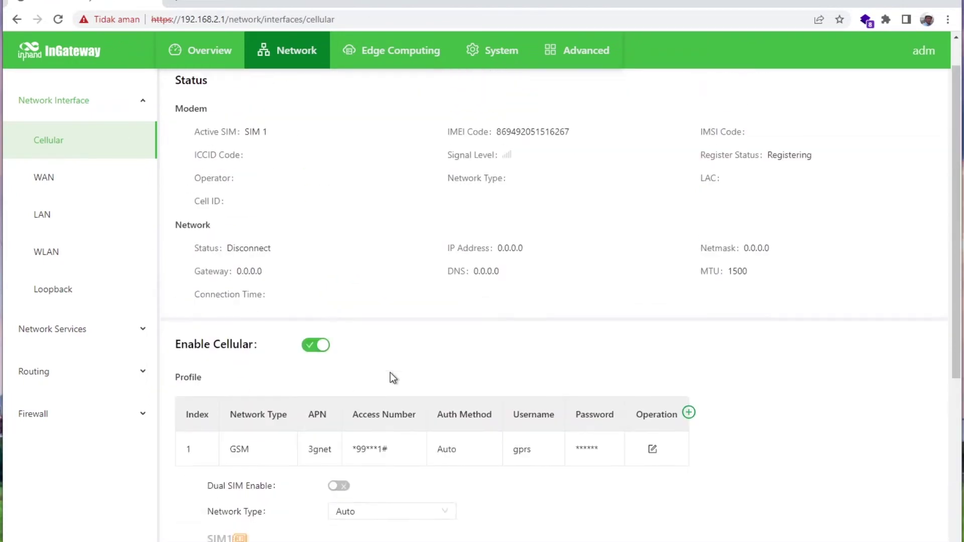
pyautogui.click(78, 185)
pyautogui.scroll(-3, 427, 246)
pyautogui.scroll(3, 430, 254)
# Look through the LAN, WLAN and Loopback interface pages.
pyautogui.click(100, 228)
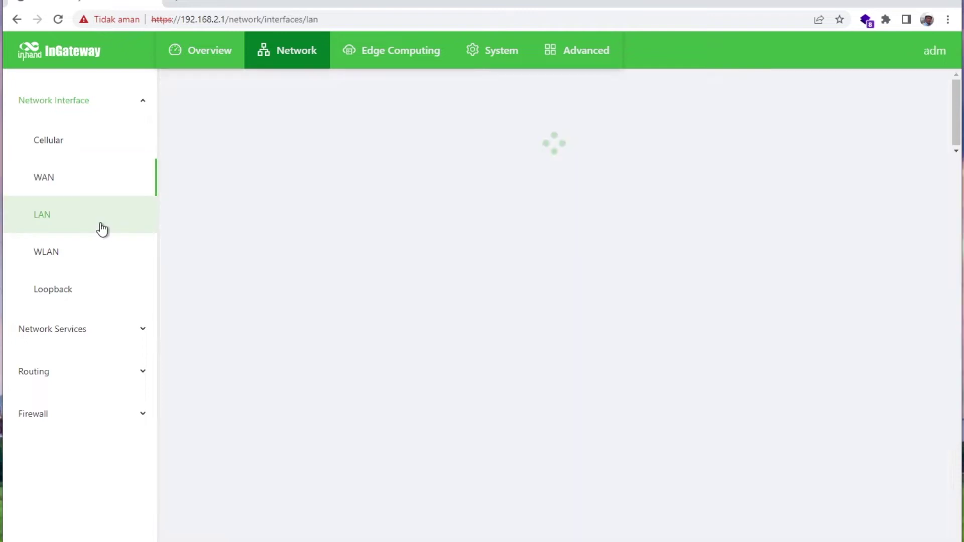
pyautogui.click(80, 258)
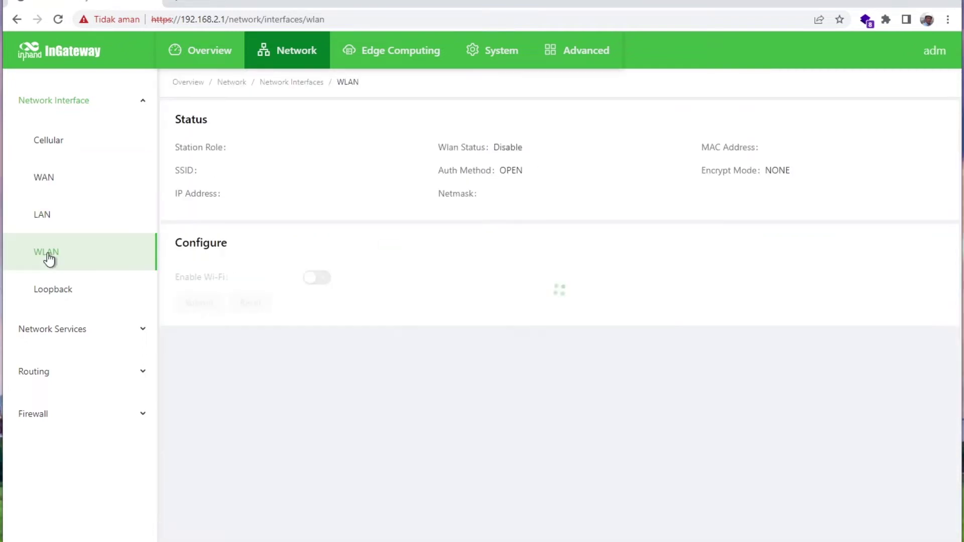
pyautogui.scroll(-3, 517, 390)
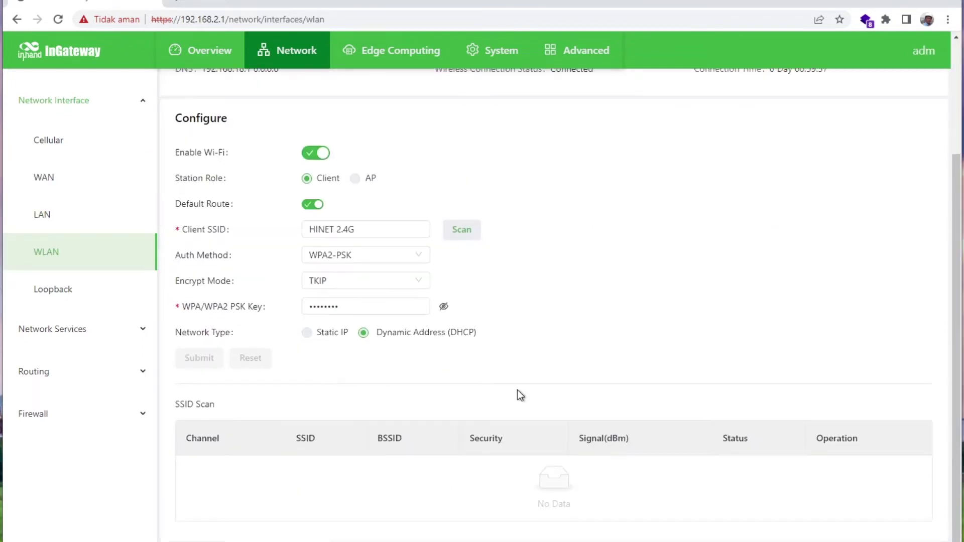
pyautogui.scroll(3, 517, 390)
pyautogui.click(49, 292)
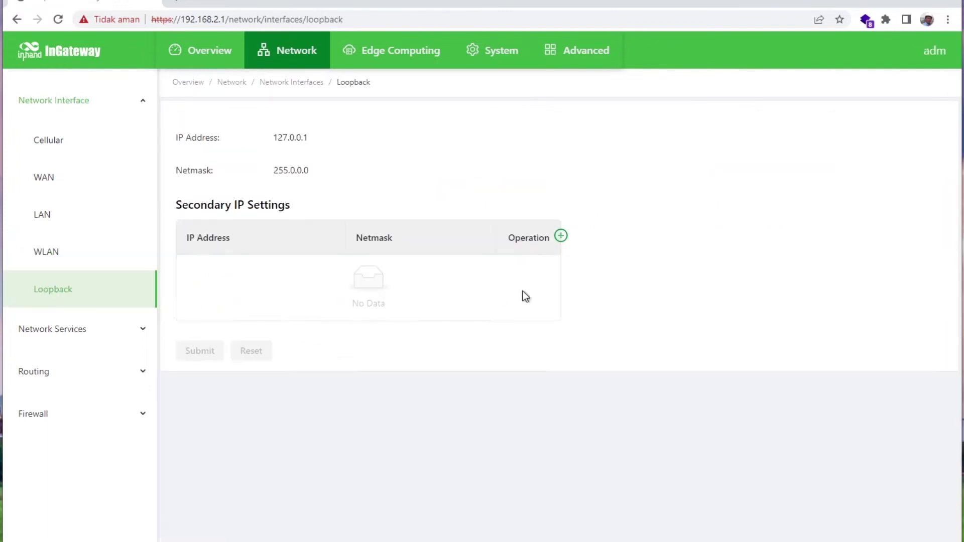
# Review network services: DHCP, DNS, GPS forwarding tabs and the Host List.
pyautogui.click(144, 102)
pyautogui.click(135, 146)
pyautogui.click(65, 187)
pyautogui.click(47, 216)
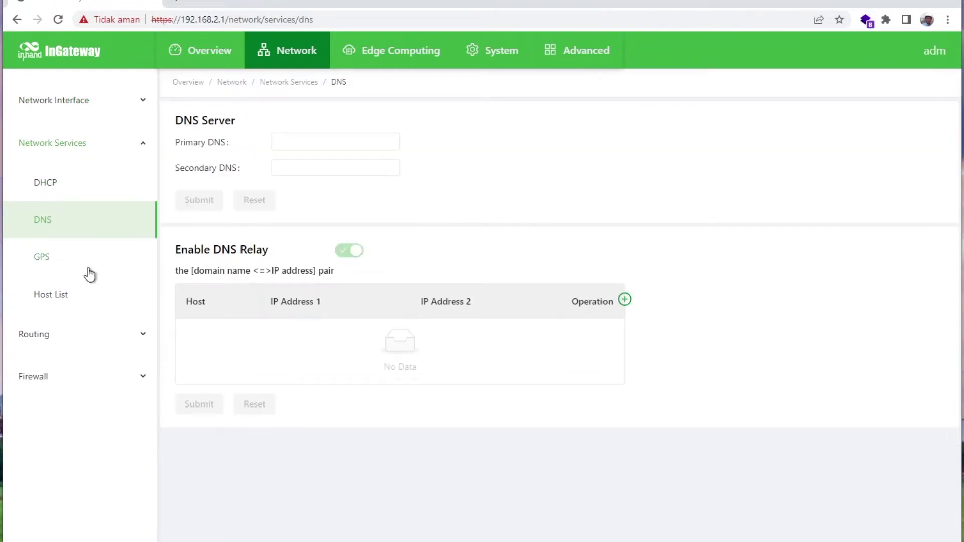
pyautogui.click(89, 274)
pyautogui.click(307, 116)
pyautogui.click(422, 125)
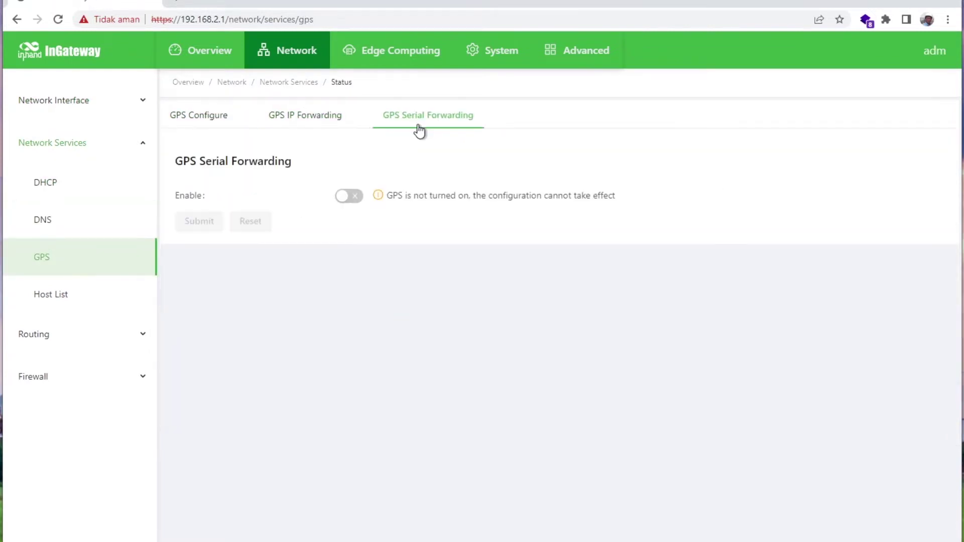
pyautogui.click(208, 120)
pyautogui.click(58, 303)
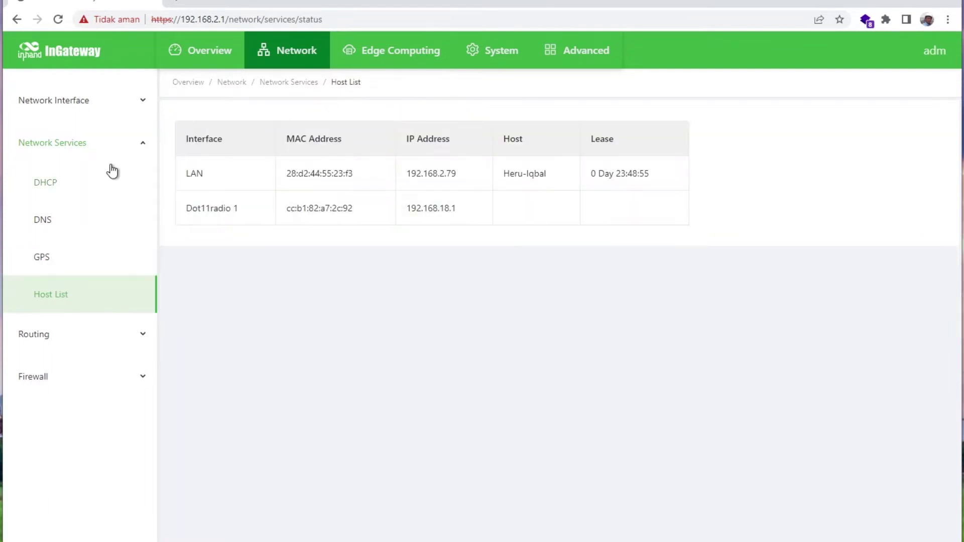
# Review the Routing Status table and Static Routing pages.
pyautogui.click(112, 147)
pyautogui.click(137, 186)
pyautogui.click(77, 226)
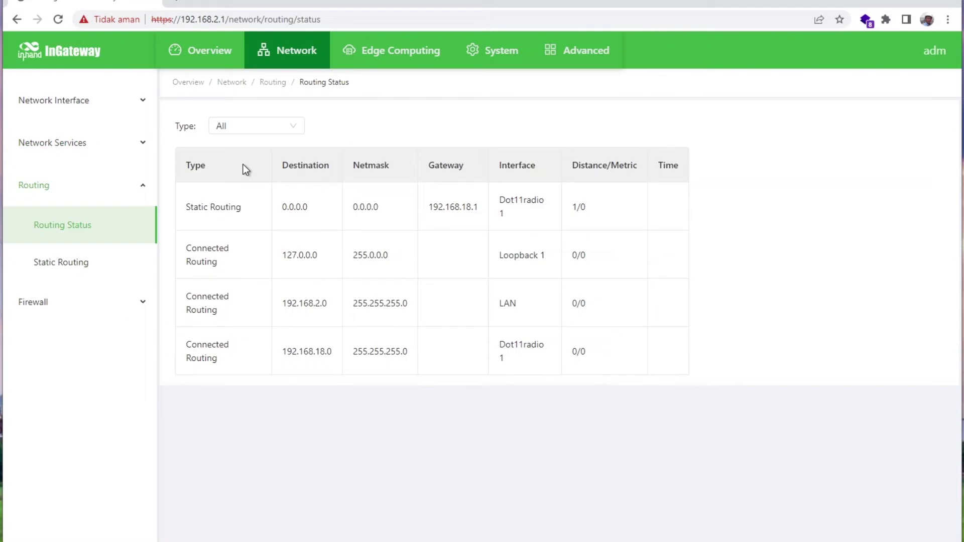
pyautogui.click(74, 265)
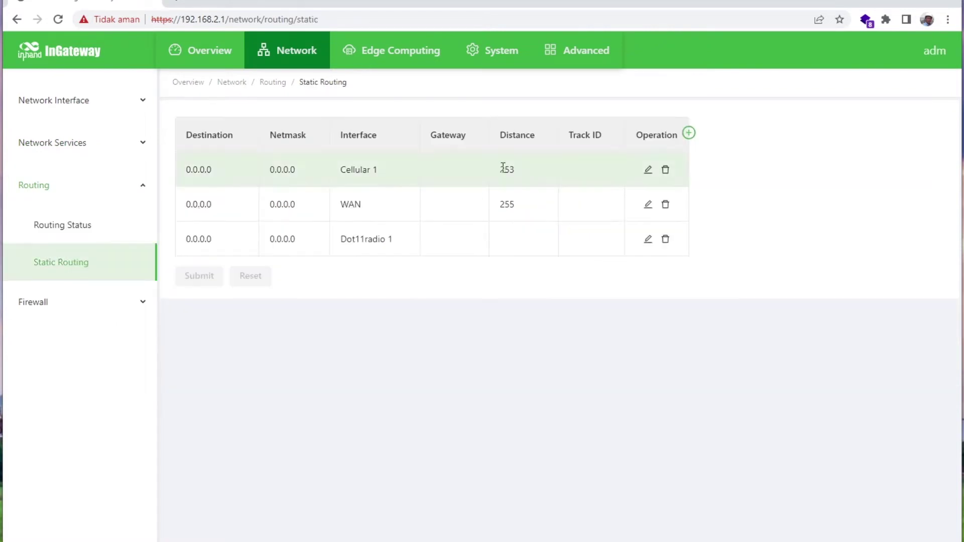
# Review firewall ACL, NAT and Domain Name Access Control, then go to Edge Computing.
pyautogui.click(144, 185)
pyautogui.click(113, 245)
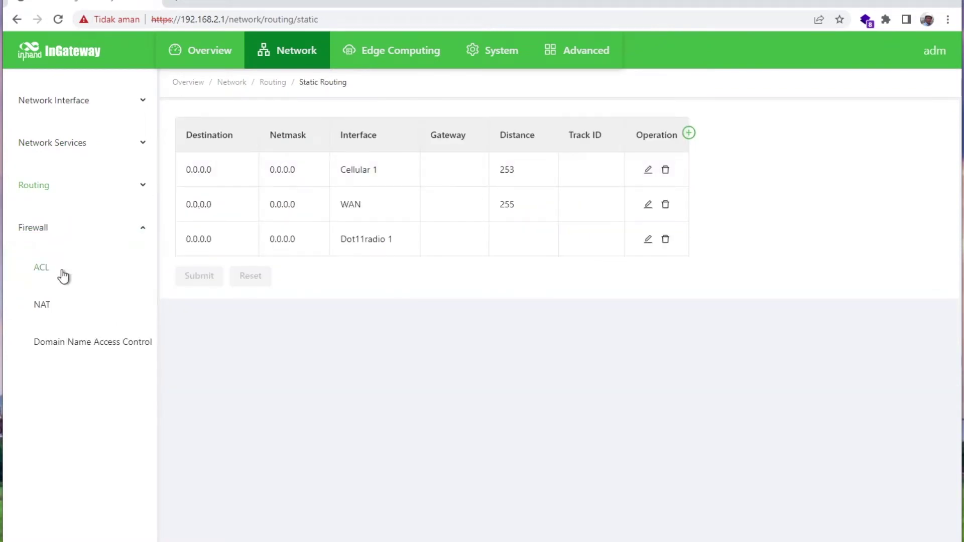
pyautogui.click(62, 271)
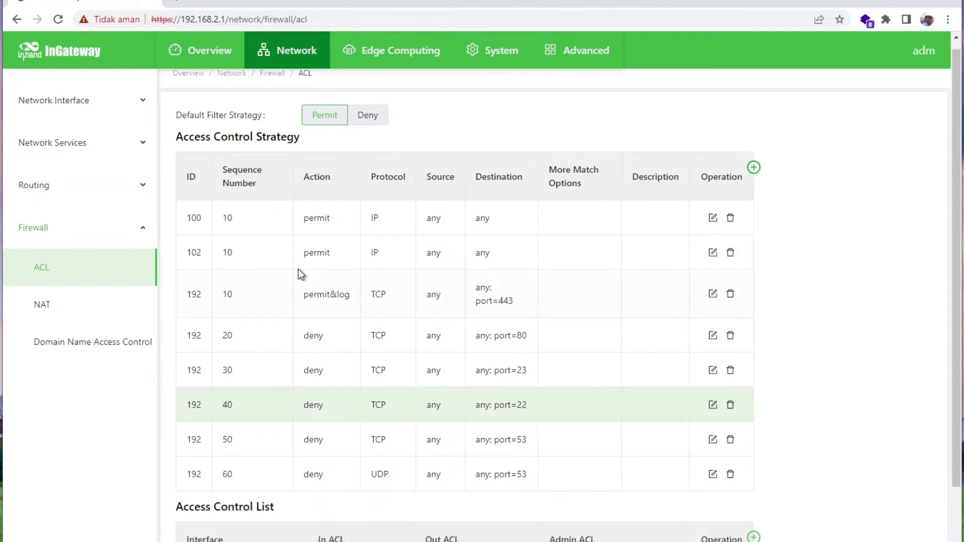
pyautogui.click(69, 309)
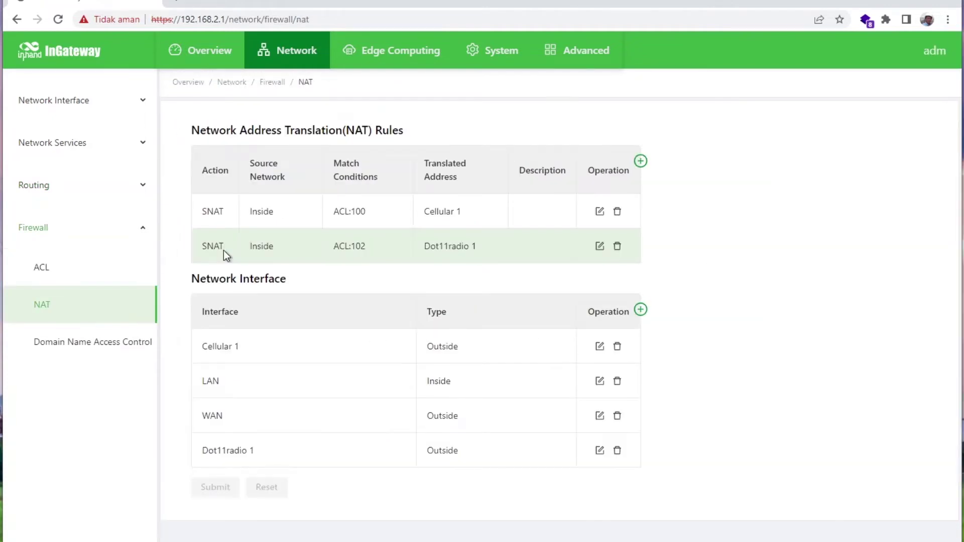
pyautogui.click(95, 342)
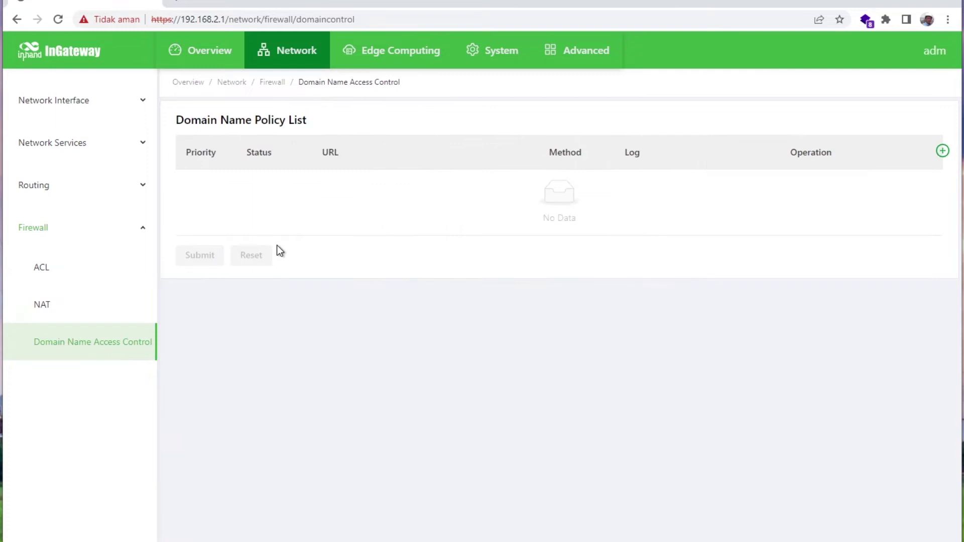
pyautogui.click(75, 227)
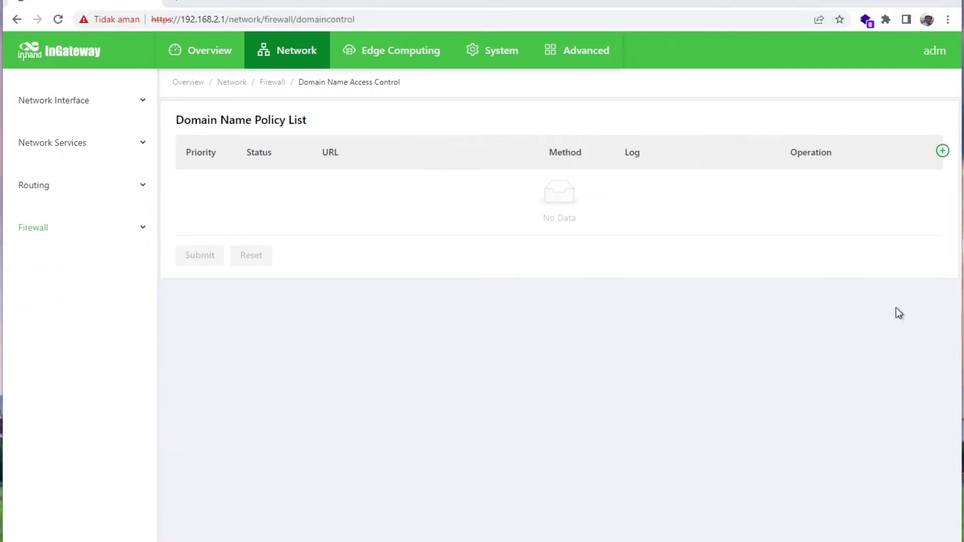
pyautogui.click(391, 61)
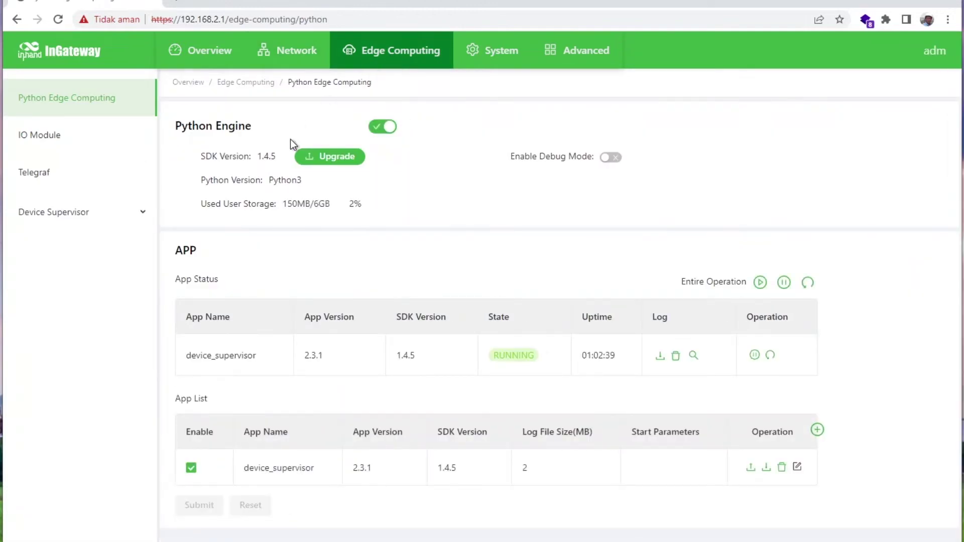
pyautogui.doubleClick(262, 159)
pyautogui.moveTo(272, 183); pyautogui.dragTo(300, 183)
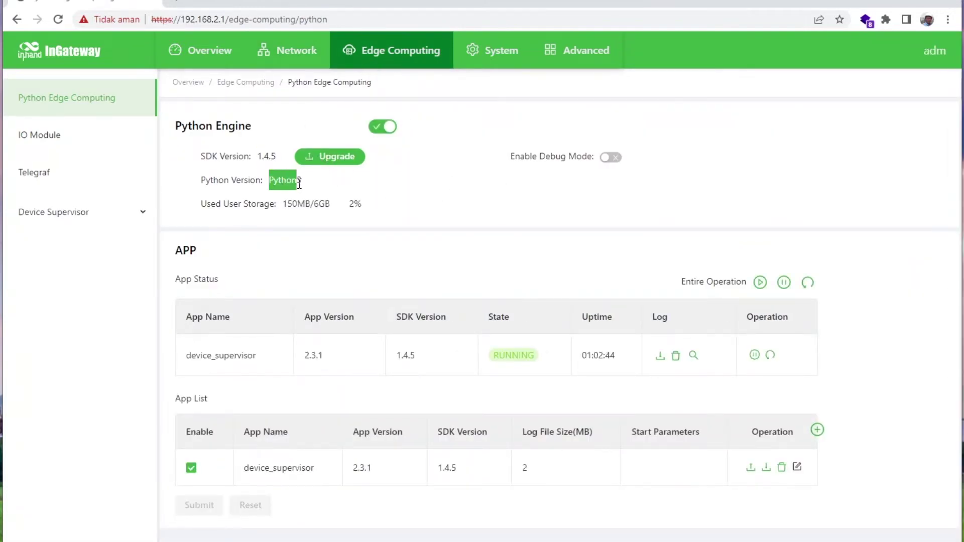
pyautogui.click(381, 220)
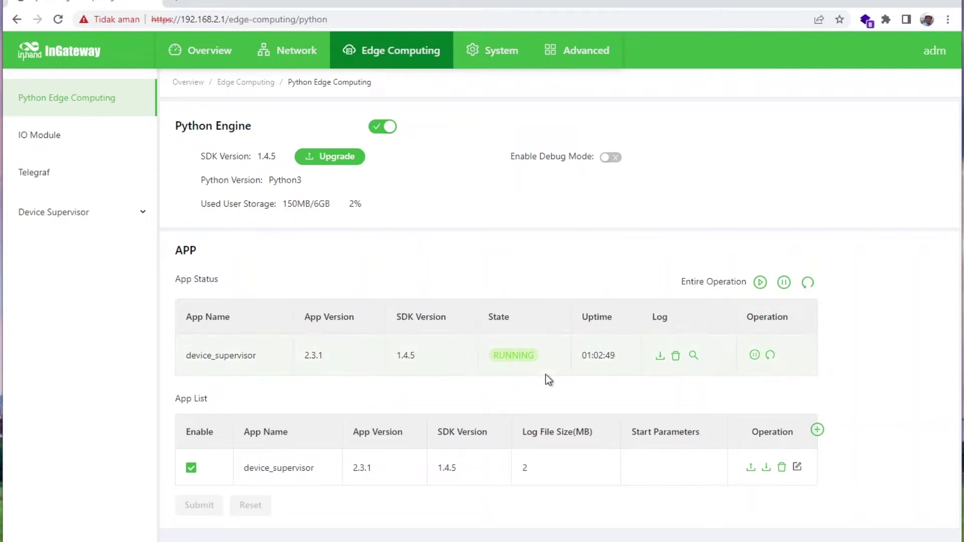
pyautogui.click(693, 355)
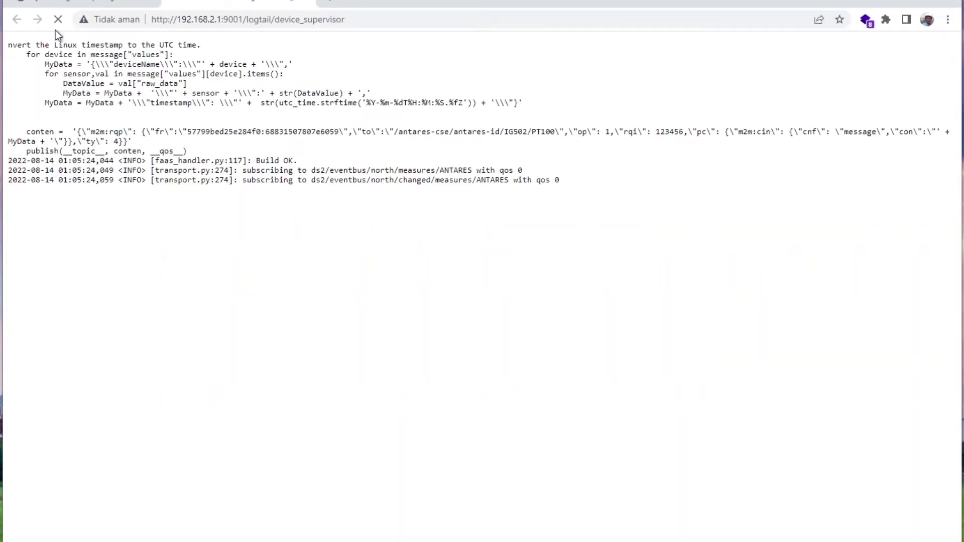
pyautogui.click(307, 9)
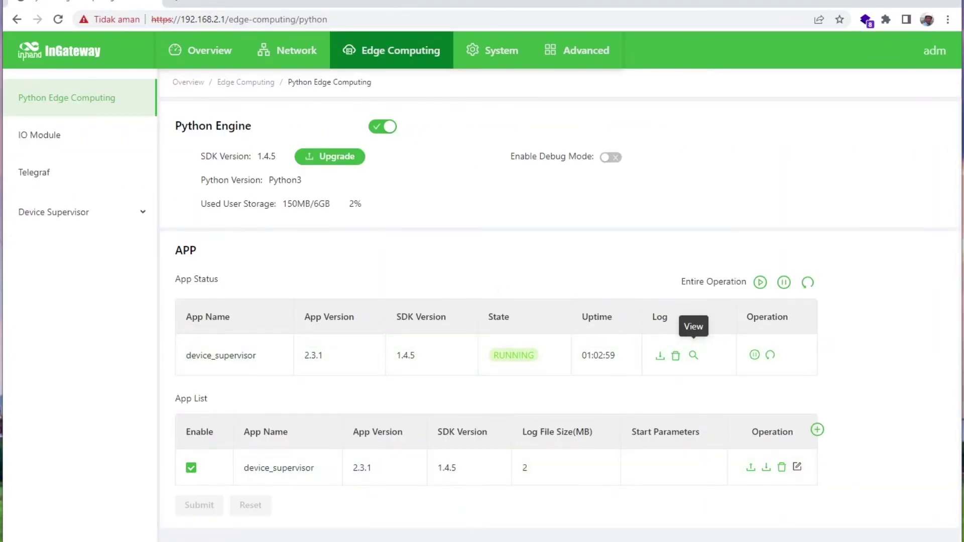
# Browse the IO Module's input/output list and its coil Modbus mapping table.
pyautogui.click(37, 132)
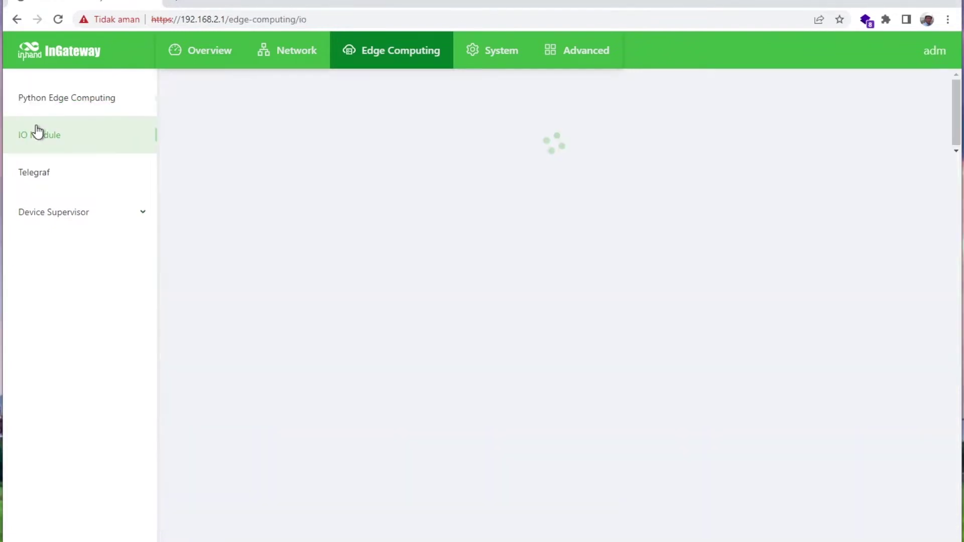
pyautogui.scroll(-2, 305, 299)
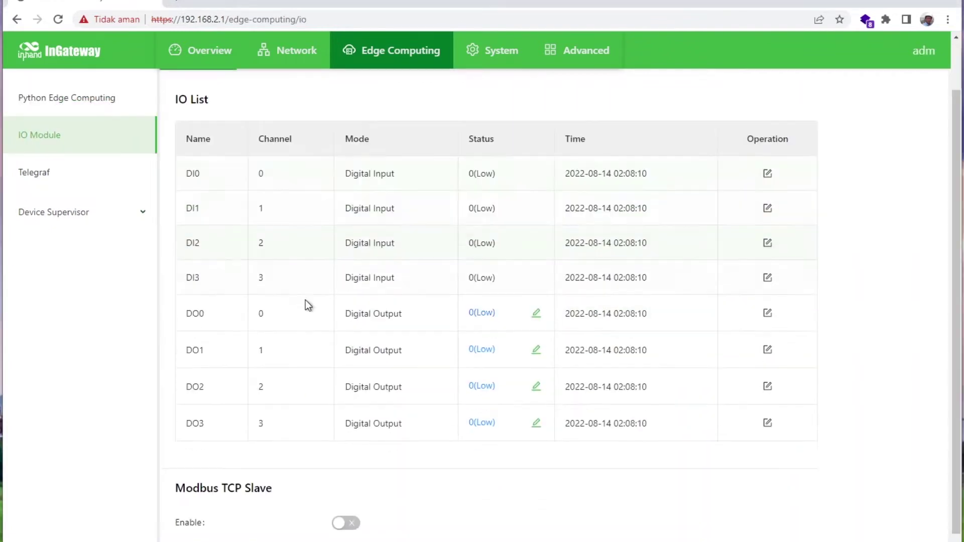
pyautogui.scroll(2, 294, 354)
pyautogui.click(312, 116)
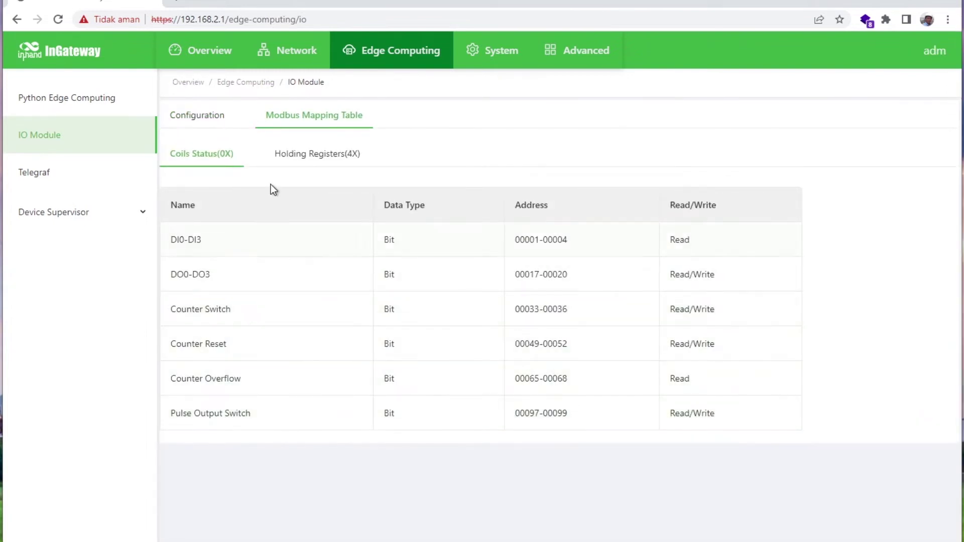
pyautogui.click(213, 120)
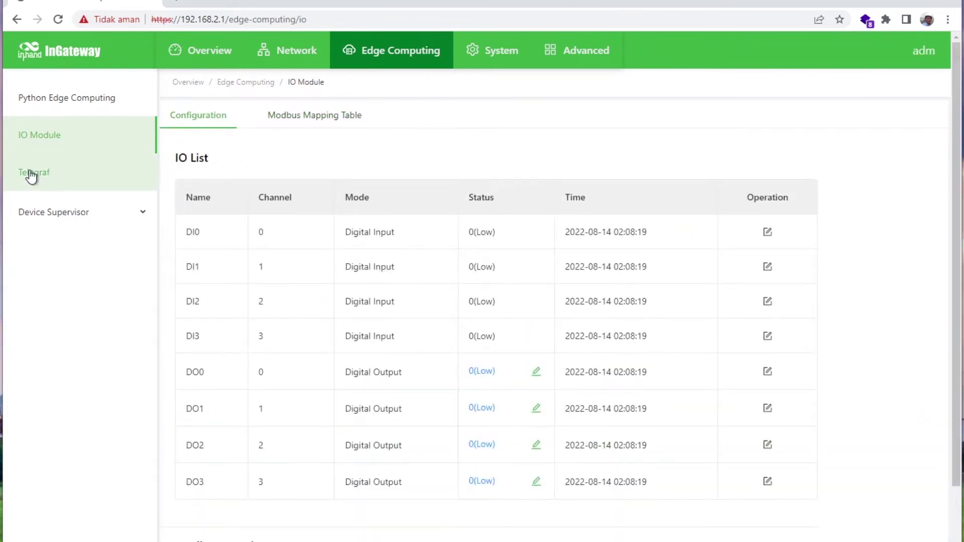
# Go via Telegraf to Device Supervisor's Measure Monitor, showing PT100 at 27.1 °C, 110.5 ohm.
pyautogui.click(31, 174)
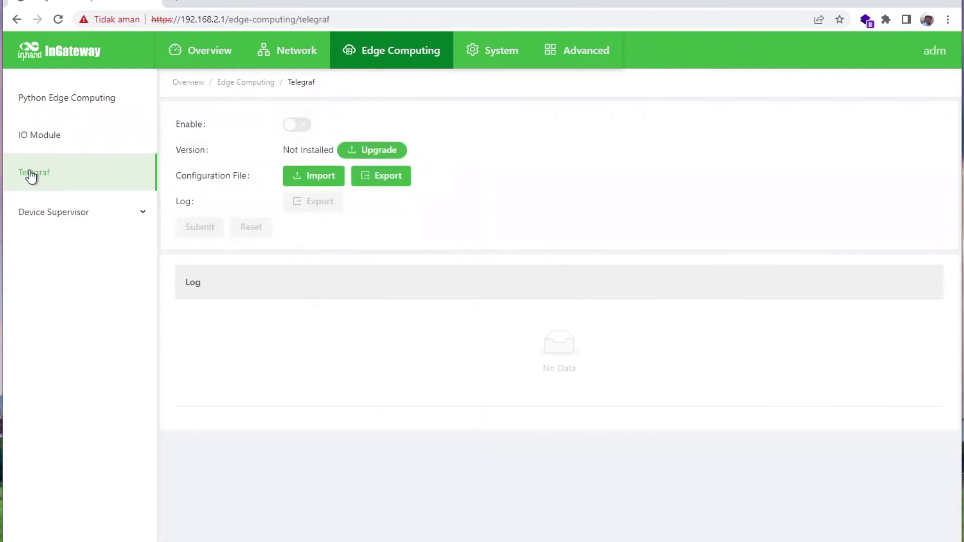
pyautogui.click(96, 221)
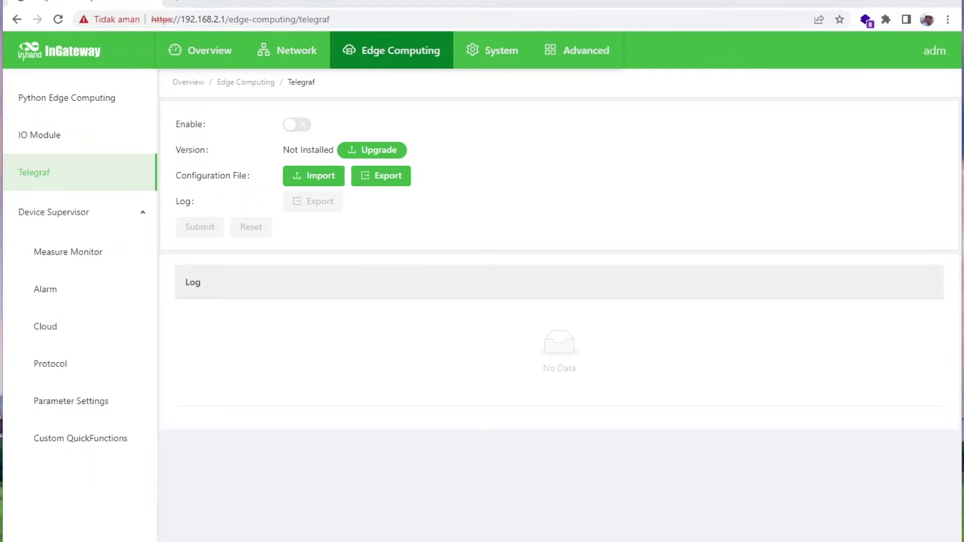
pyautogui.click(93, 259)
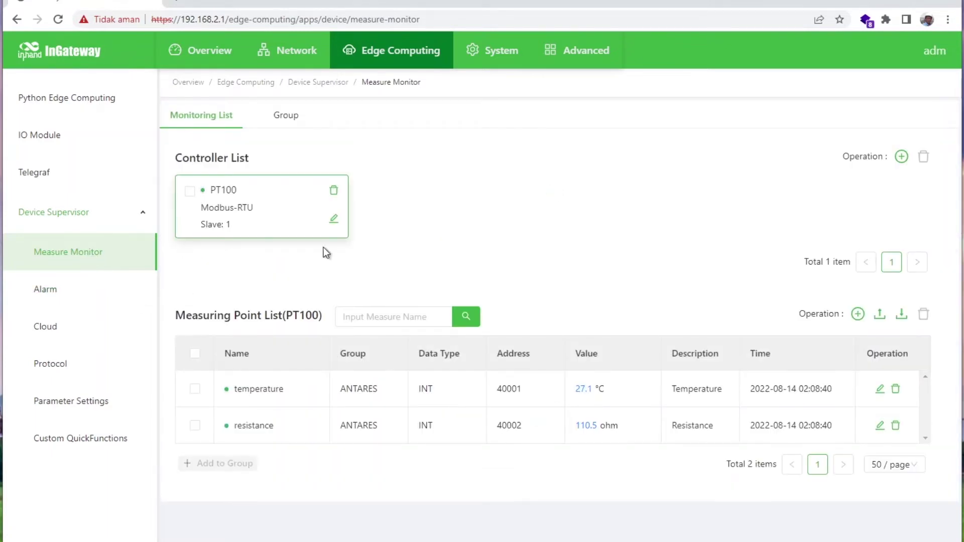
pyautogui.click(333, 219)
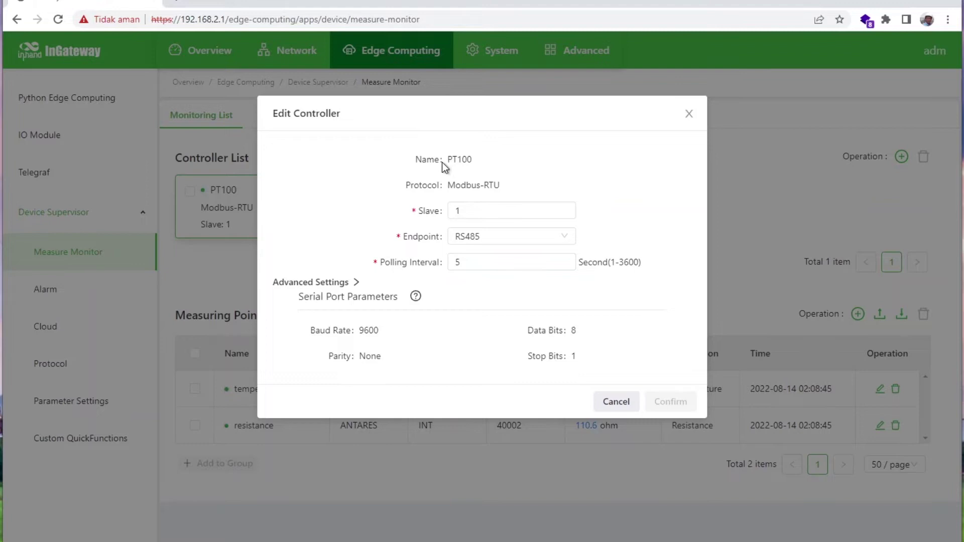
pyautogui.click(462, 266)
pyautogui.click(603, 402)
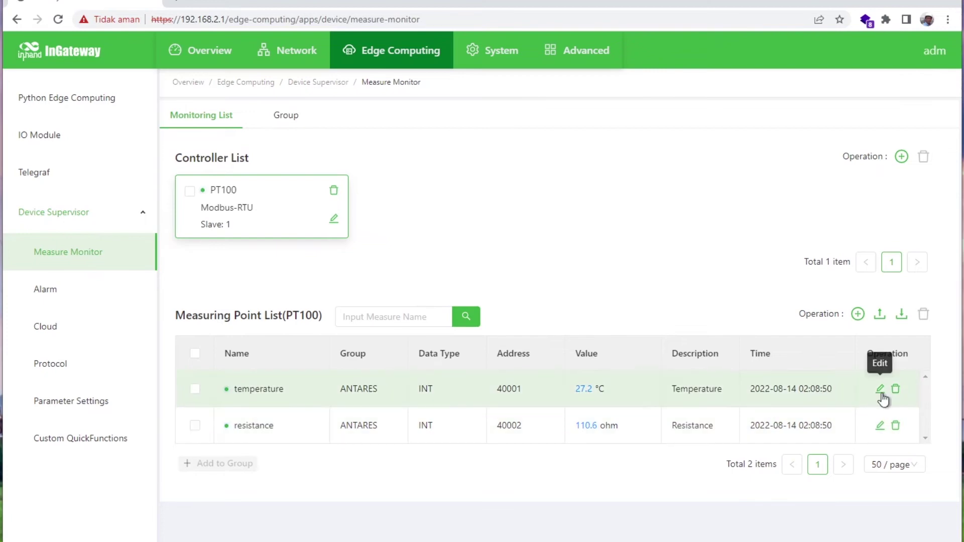
pyautogui.click(880, 393)
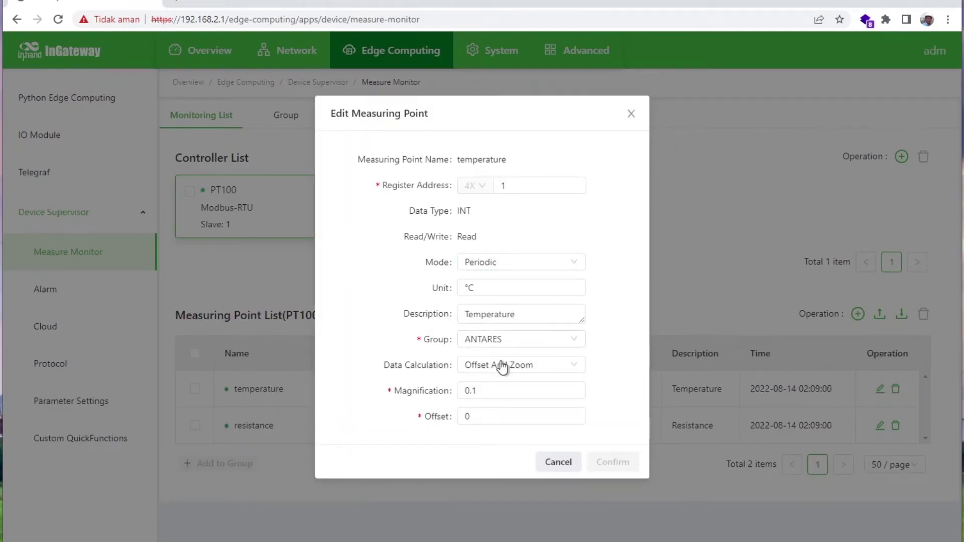
pyautogui.click(542, 461)
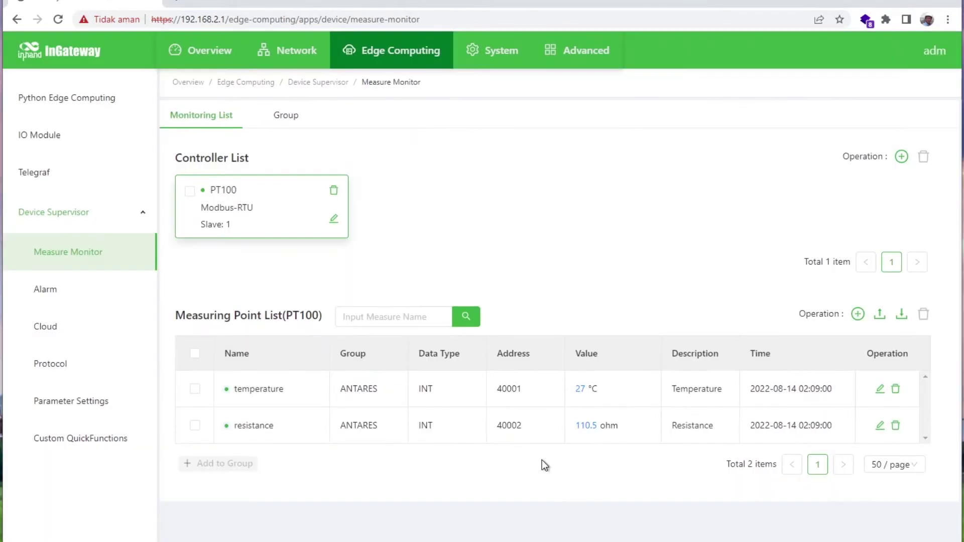
pyautogui.click(880, 426)
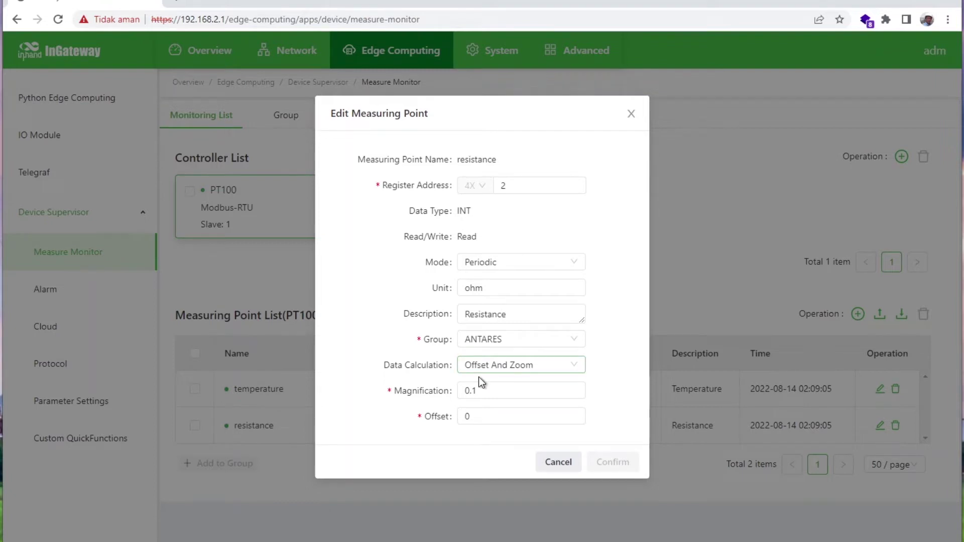
pyautogui.click(542, 464)
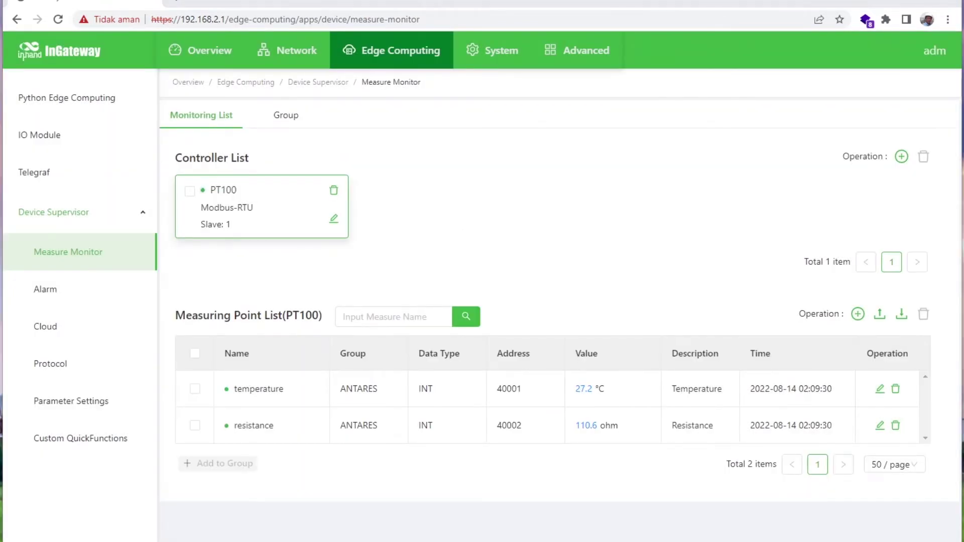
pyautogui.click(276, 121)
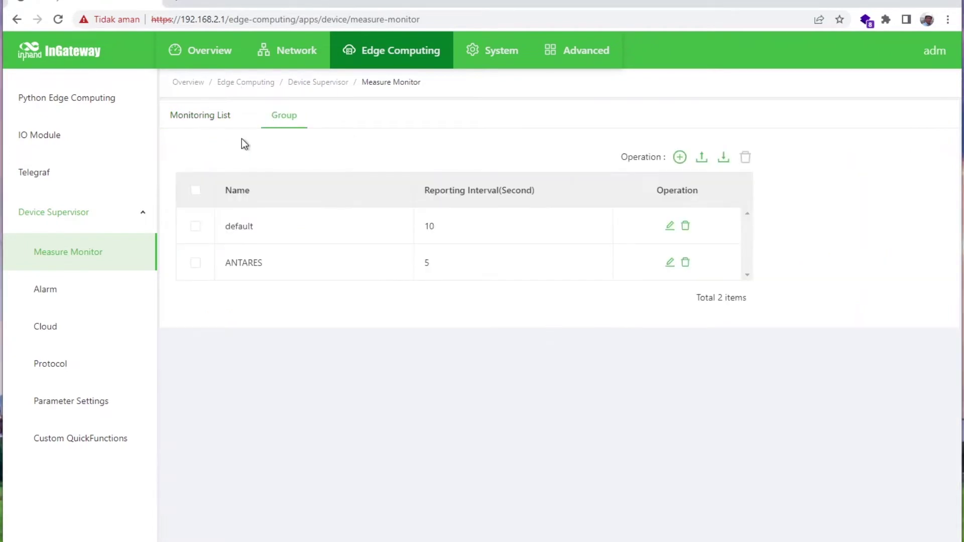
pyautogui.click(670, 262)
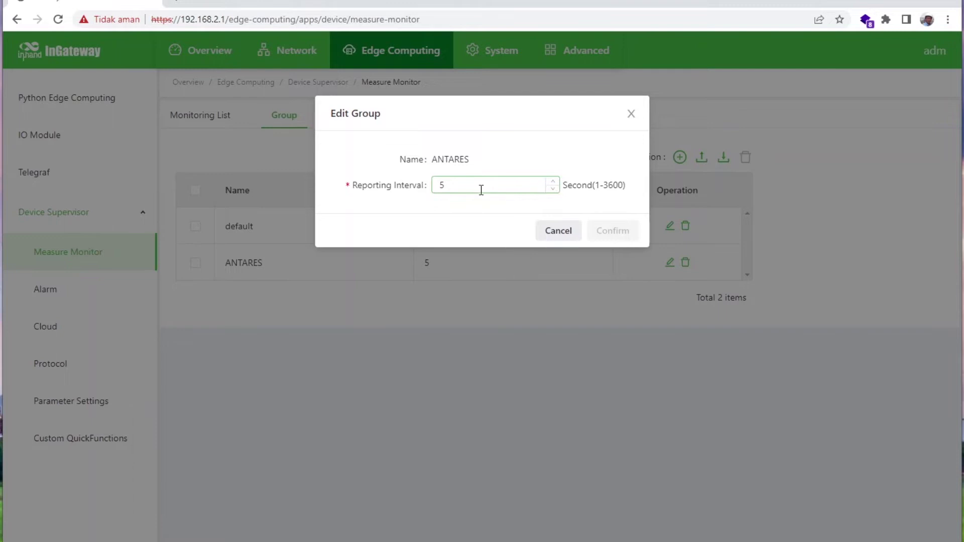
pyautogui.click(546, 227)
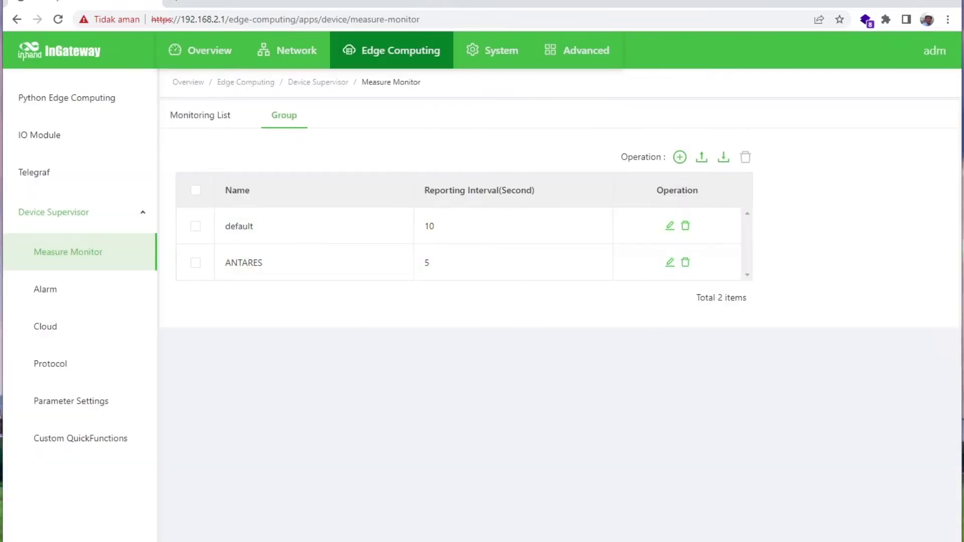
pyautogui.click(206, 116)
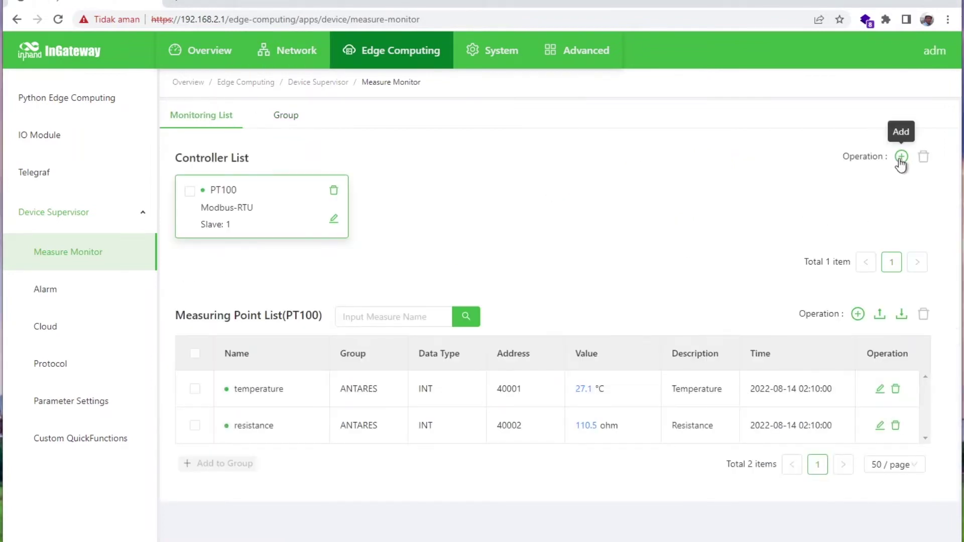
# Start adding a controller and browse the MITSUBISHI, OMRON and SIEMENS protocol options.
pyautogui.click(899, 160)
pyautogui.click(547, 186)
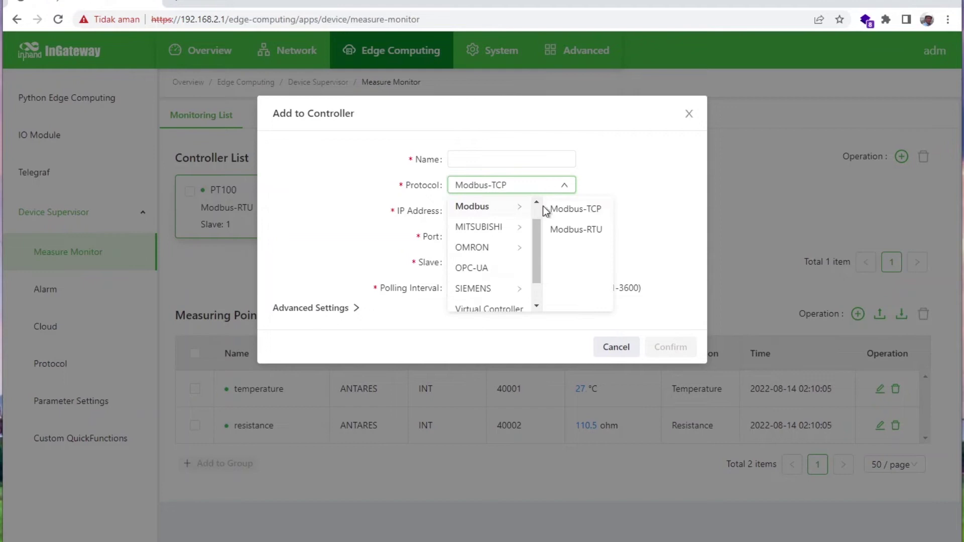
pyautogui.click(504, 232)
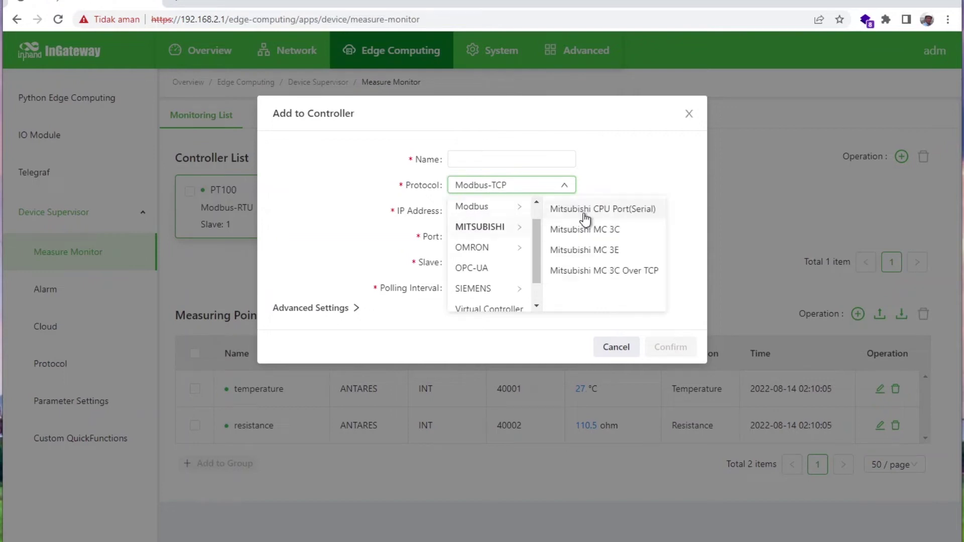
pyautogui.click(500, 254)
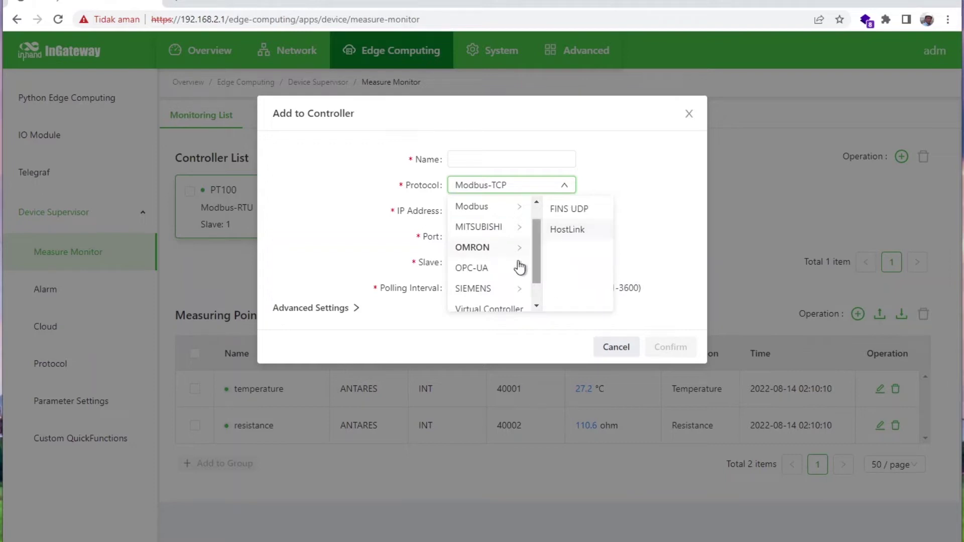
pyautogui.click(564, 185)
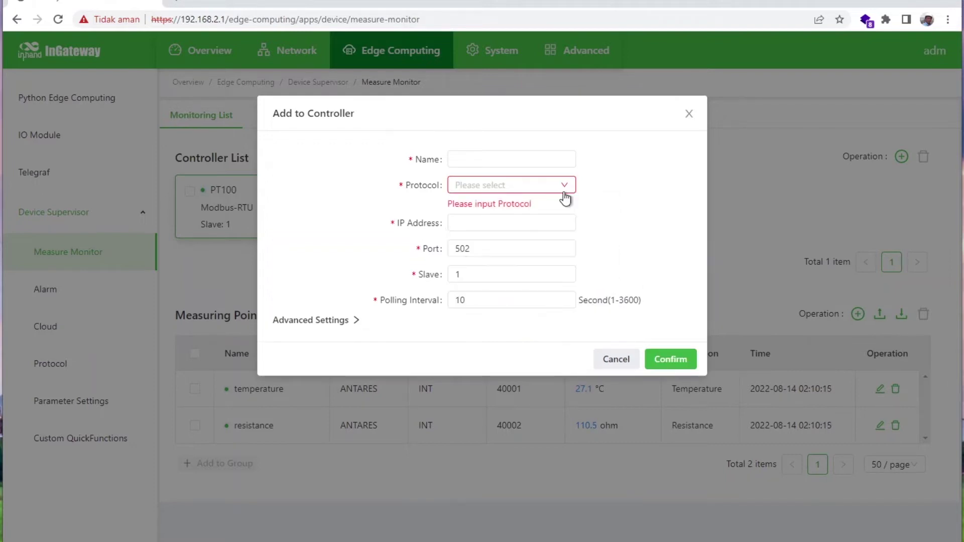
pyautogui.click(562, 187)
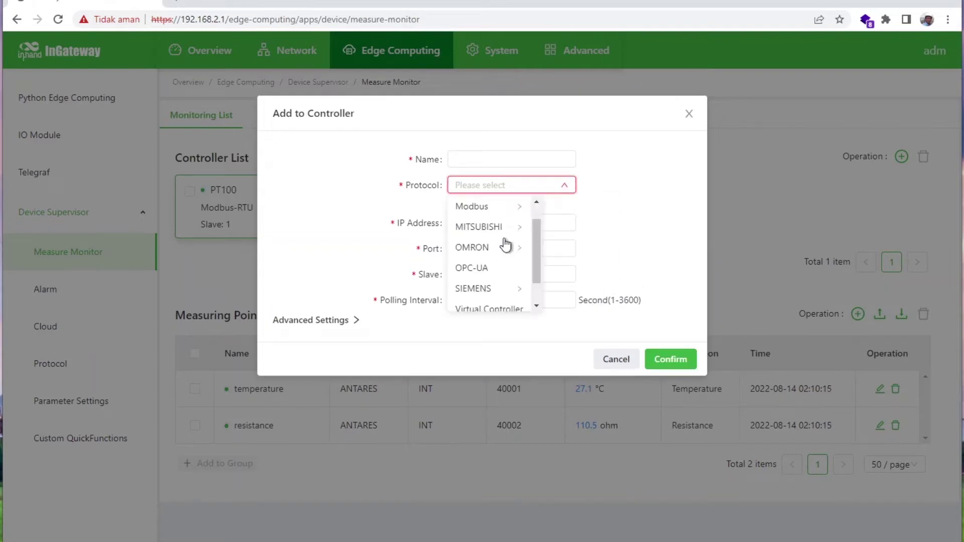
pyautogui.click(482, 288)
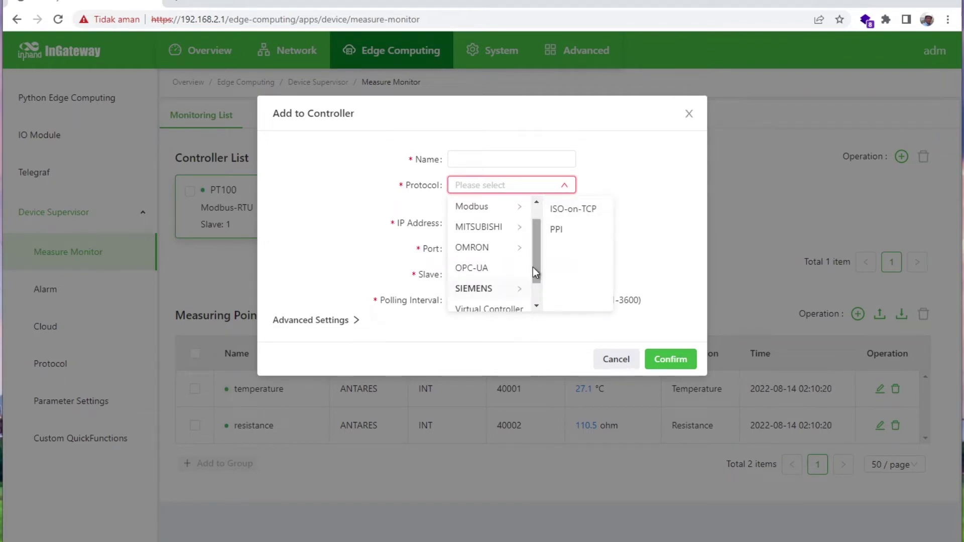
pyautogui.moveTo(536, 272); pyautogui.dragTo(517, 289)
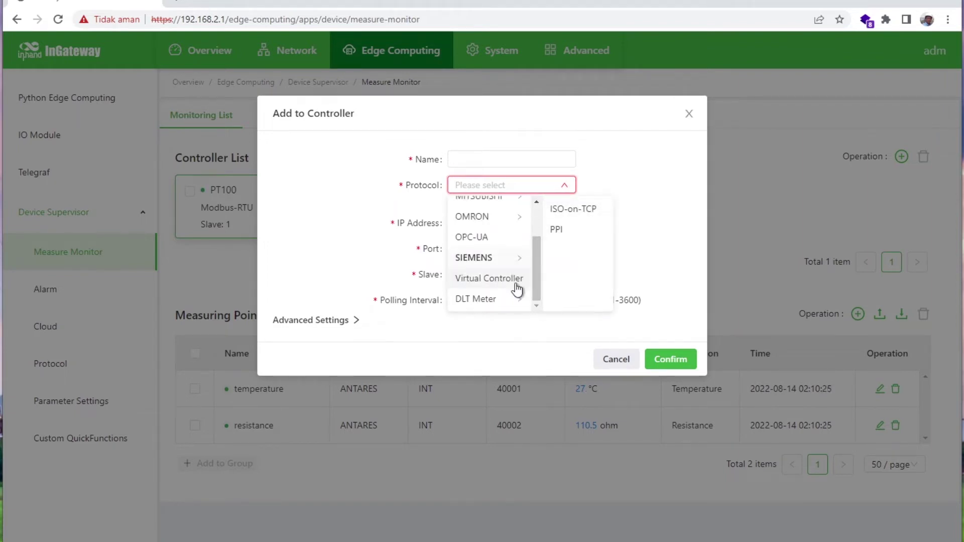
# Pick Modbus-RTU as the protocol, then leave for the Cloud settings page.
pyautogui.click(571, 195)
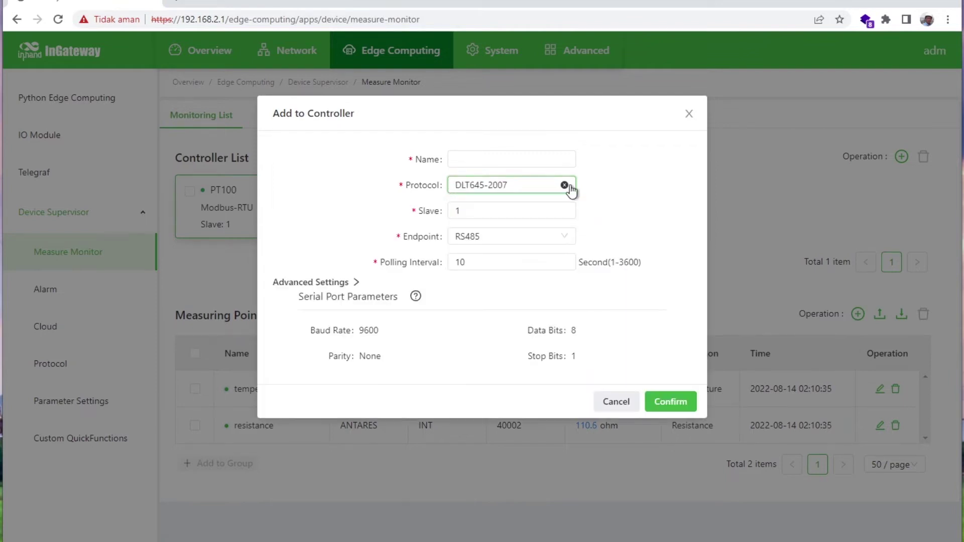
pyautogui.click(569, 189)
pyautogui.moveTo(485, 264)
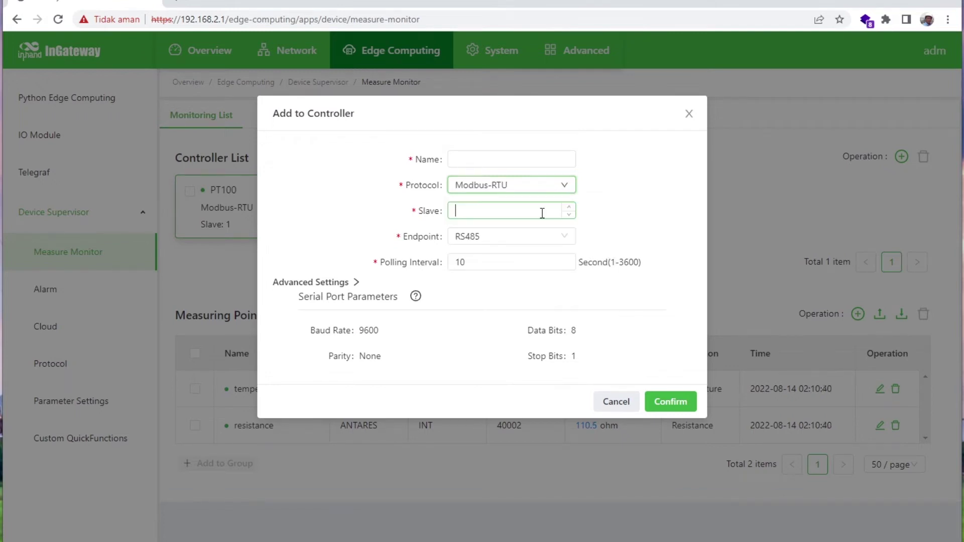
pyautogui.click(543, 213)
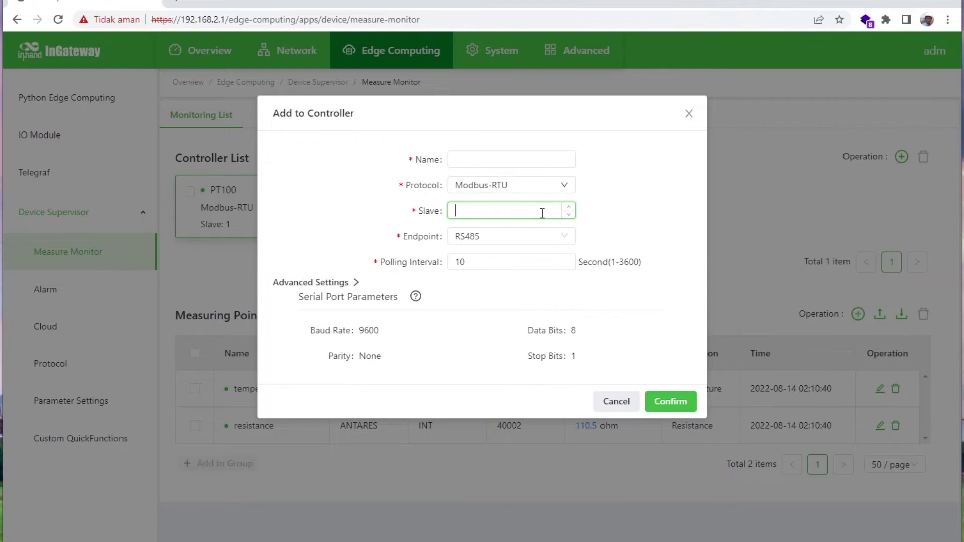
pyautogui.press('Tab')
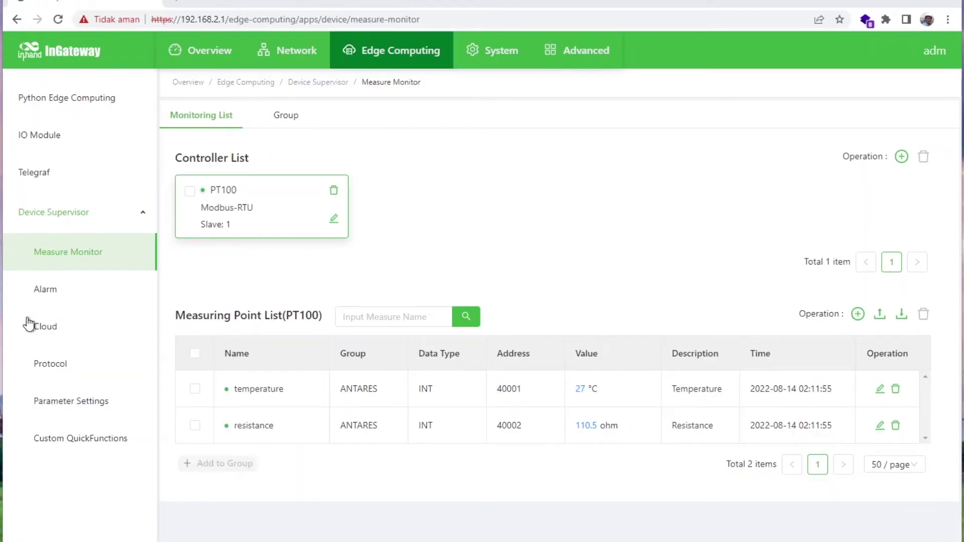
pyautogui.click(51, 331)
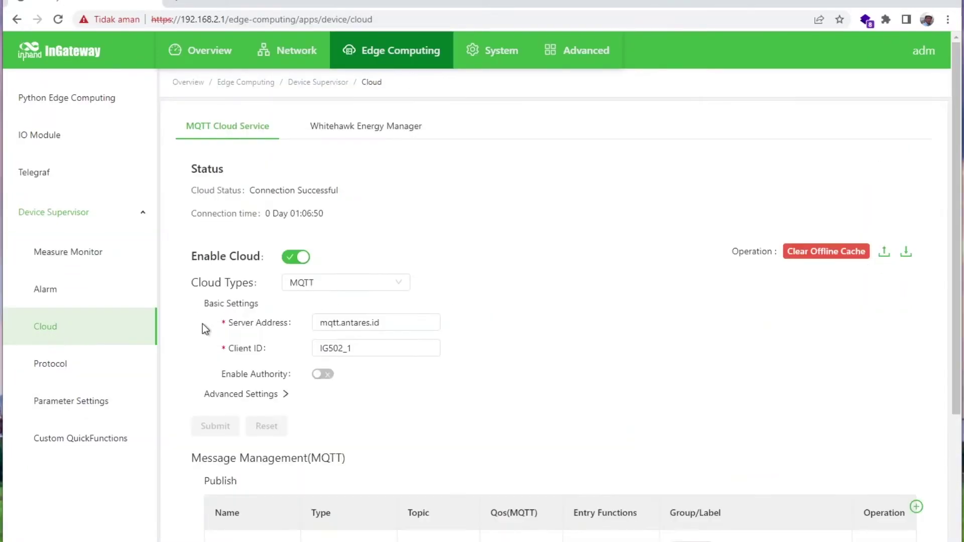
pyautogui.click(325, 295)
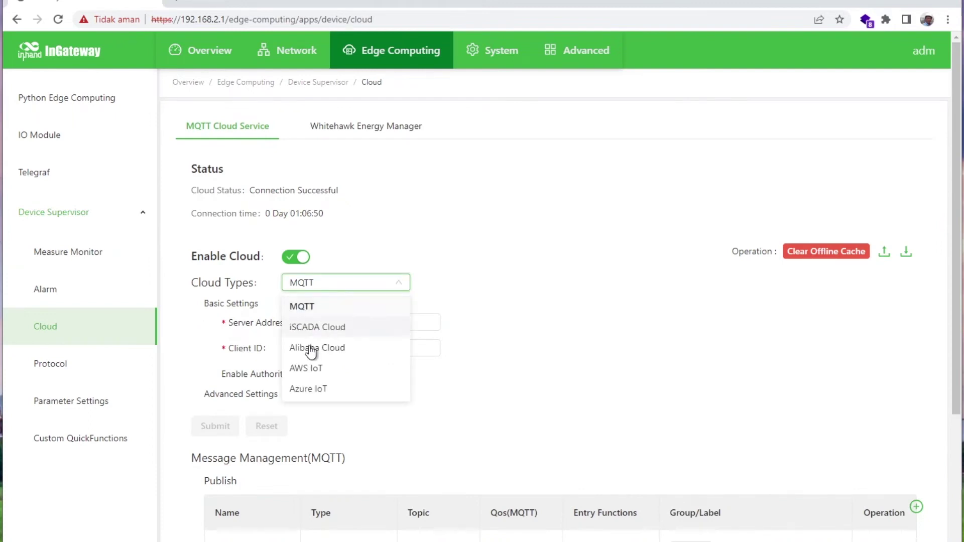
pyautogui.click(306, 312)
pyautogui.click(385, 320)
pyautogui.click(374, 348)
pyautogui.scroll(-1, 366, 403)
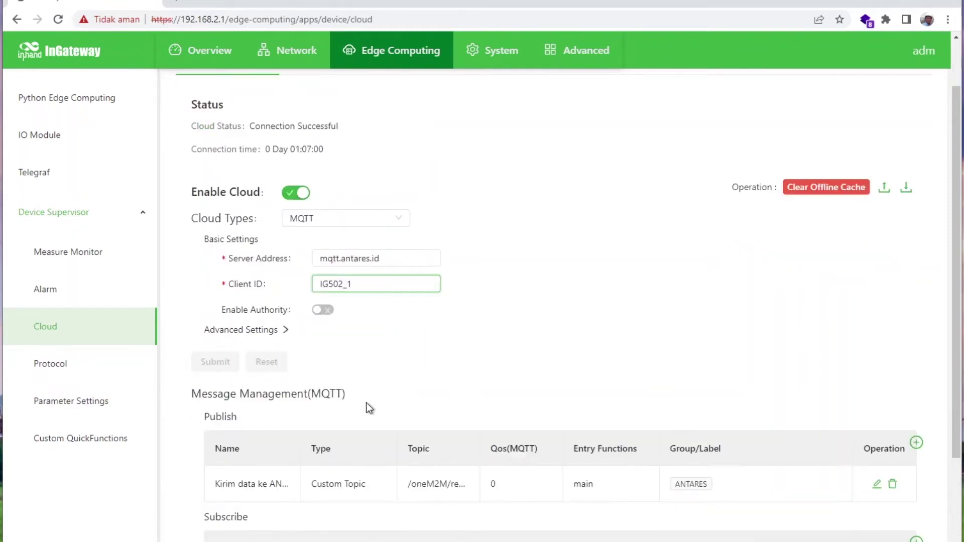
pyautogui.scroll(-1, 366, 402)
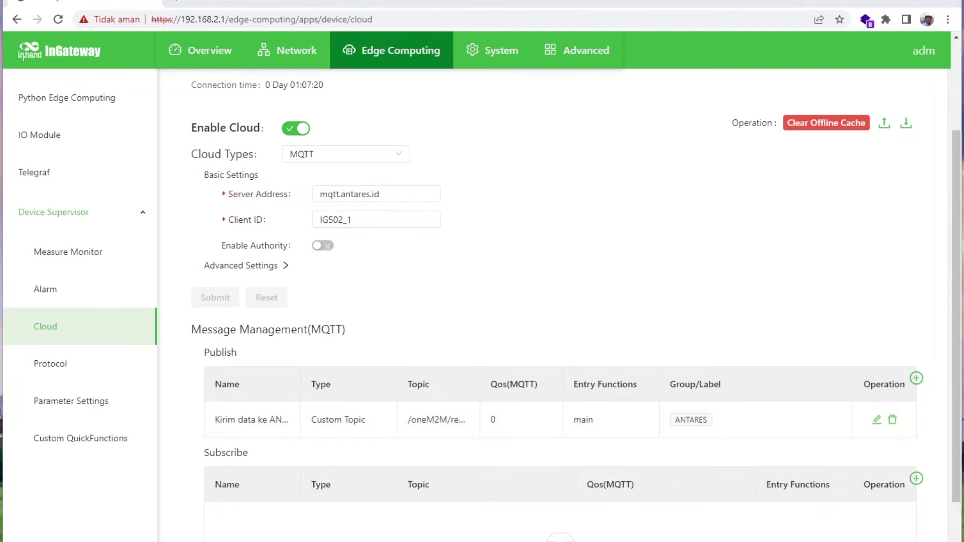
# Open the Antares publish entry and check its full Topic and QoS 0.
pyautogui.click(876, 421)
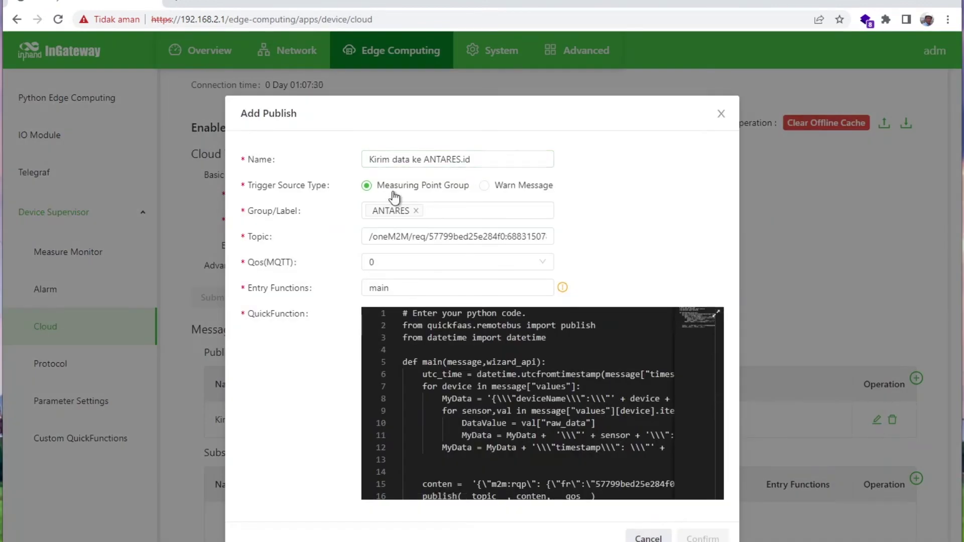
pyautogui.click(417, 237)
pyautogui.press('End')
pyautogui.press('Home')
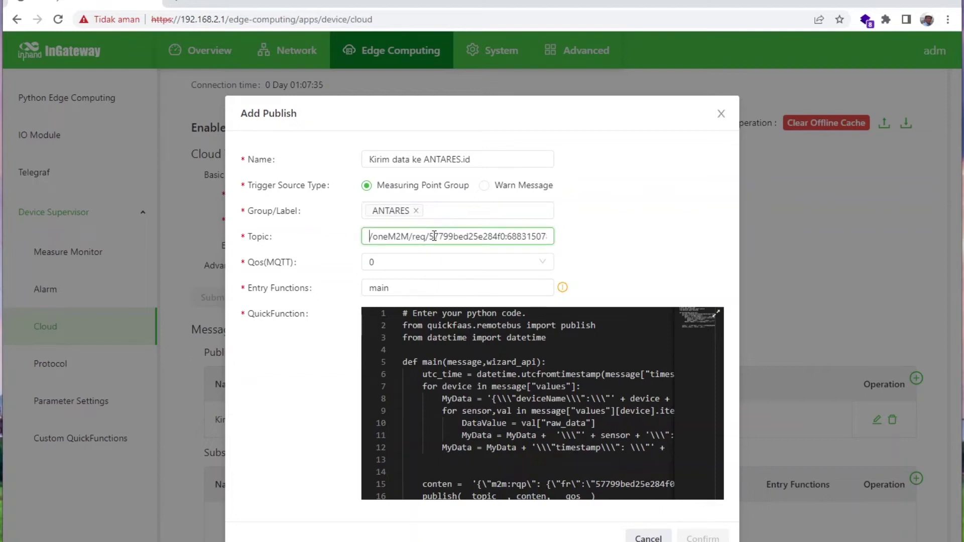
pyautogui.click(452, 261)
pyautogui.click(391, 288)
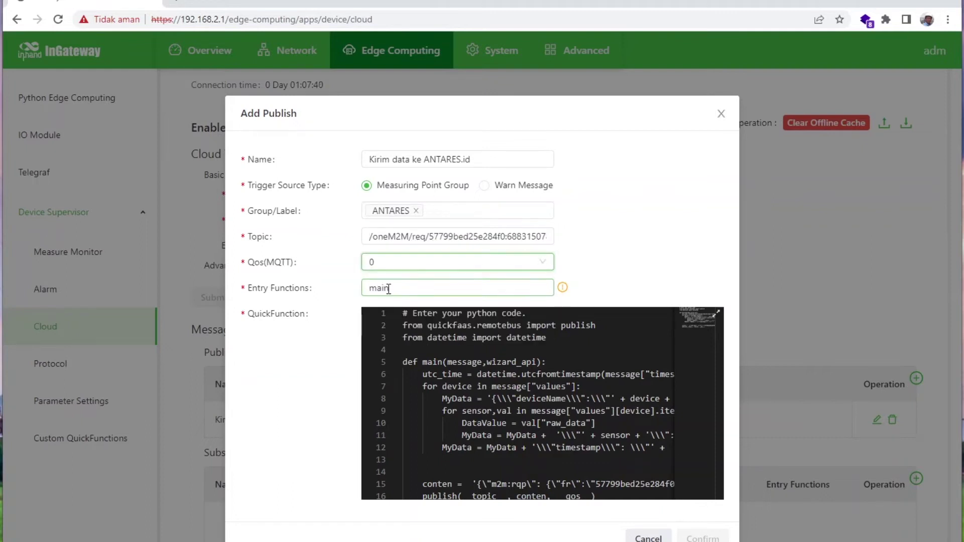
# Scroll through the publish code and expand the QuickFunction editor full screen.
pyautogui.click(395, 323)
pyautogui.scroll(-2, 553, 377)
pyautogui.click(717, 313)
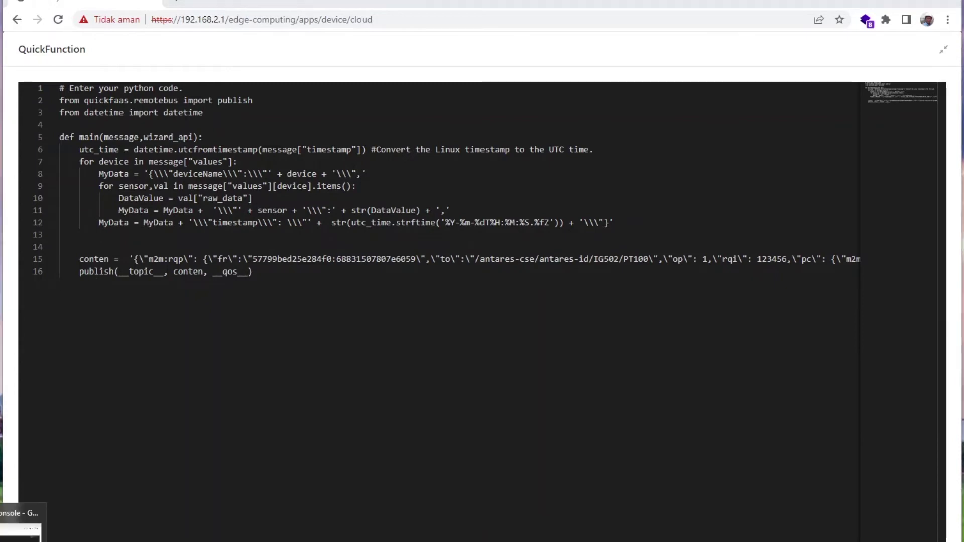
# Glance at the Antares PT100 page, then collapse the editor and cancel the Add Publish dialog.
pyautogui.hotkey('alt', 'Tab')
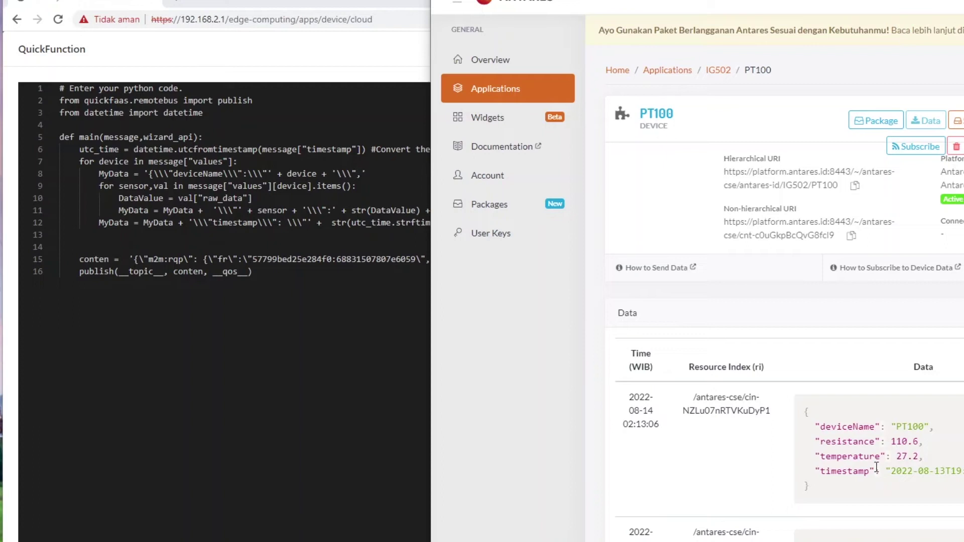
pyautogui.hotkey('alt', 'Tab')
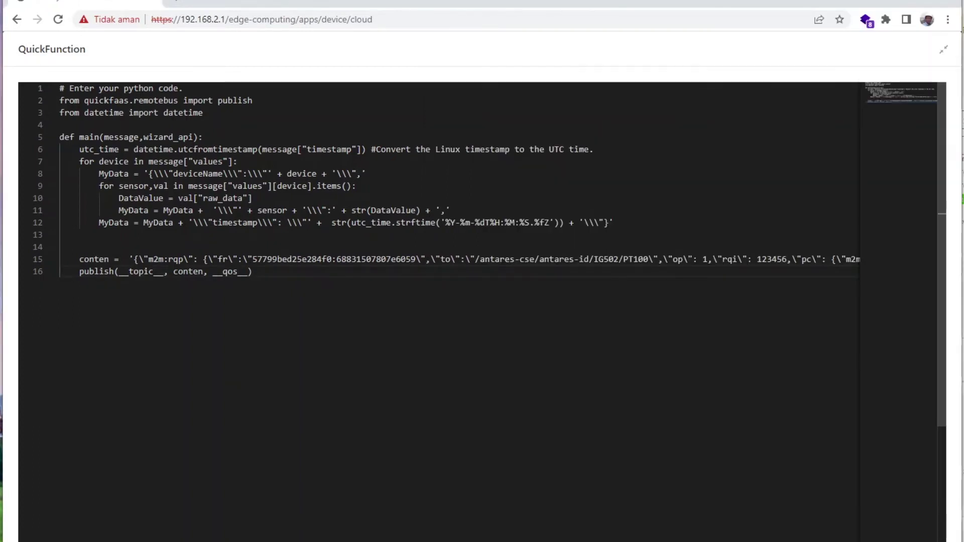
pyautogui.click(943, 52)
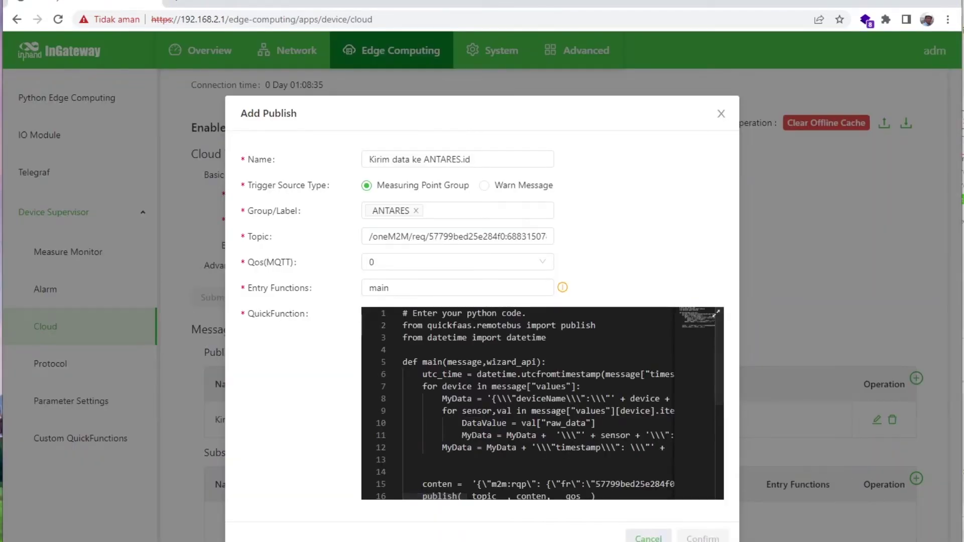
pyautogui.click(648, 537)
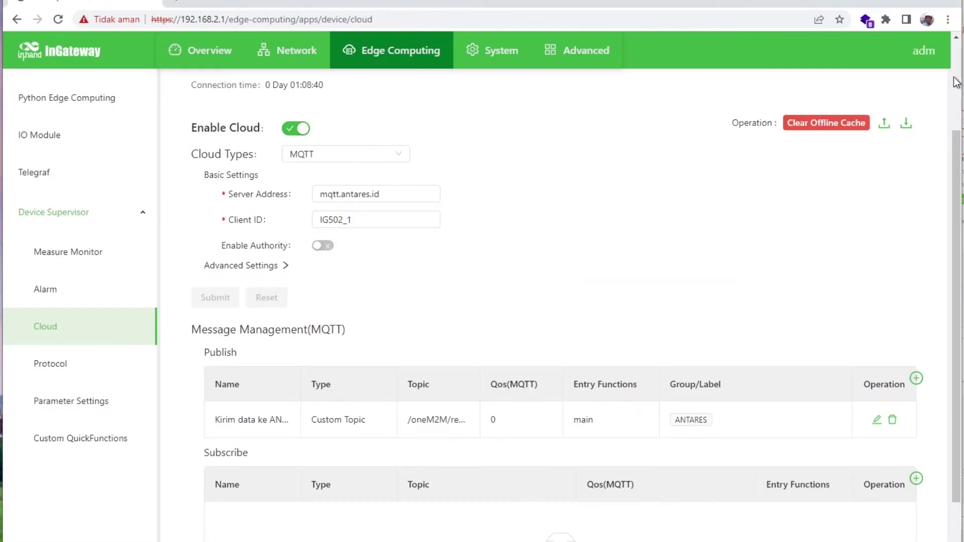
# Check the Antares PT100 data, then open Device Supervisor's Protocol settings.
pyautogui.hotkey('alt', 'Tab')
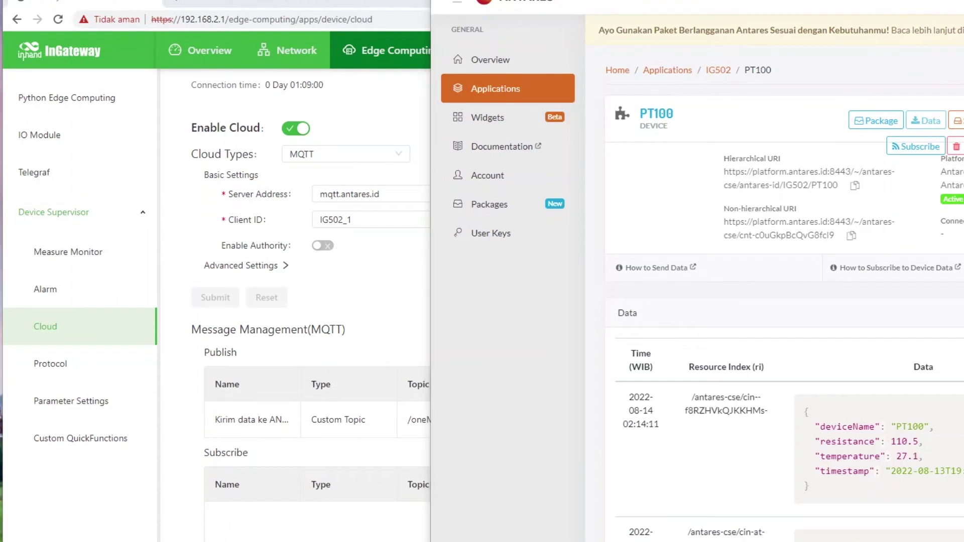
pyautogui.hotkey('alt', 'Tab')
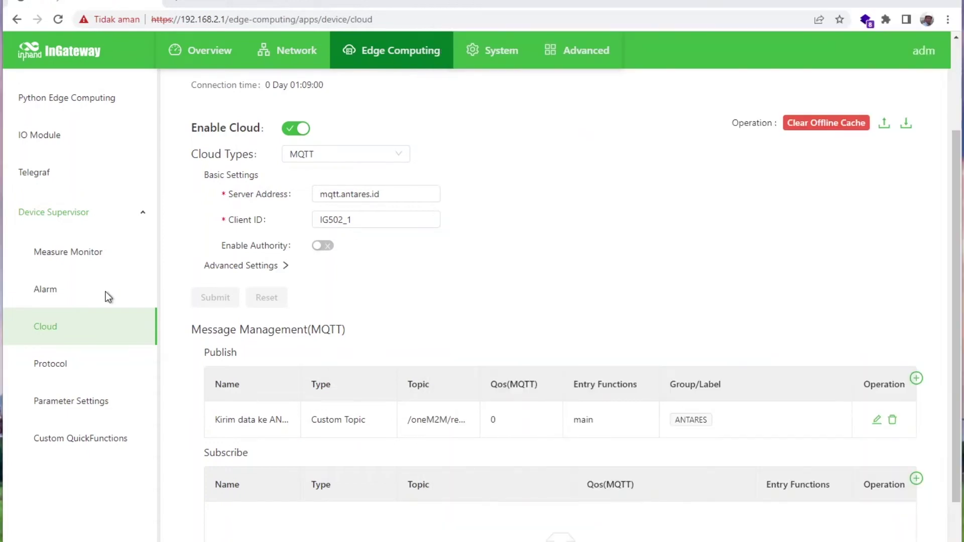
pyautogui.click(43, 365)
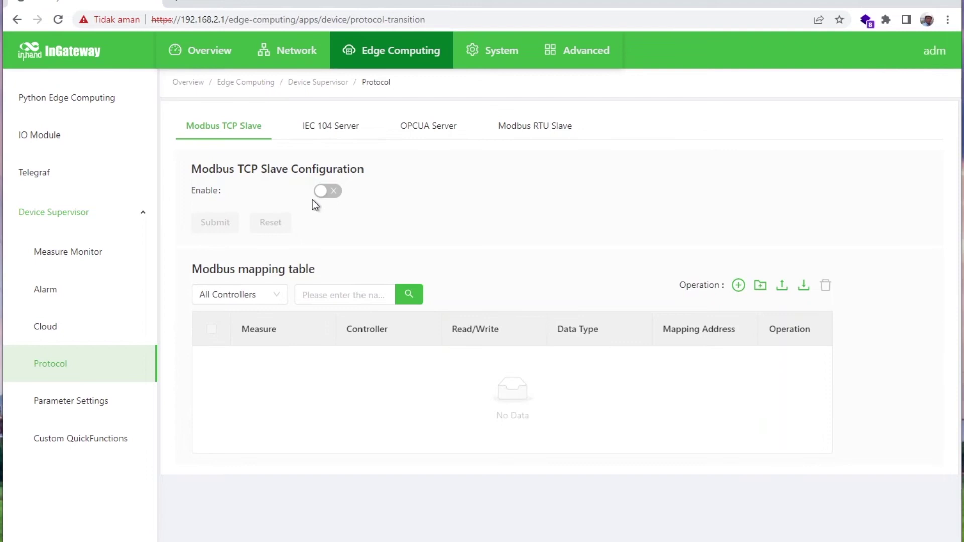
# View the IEC 104 Server, OPCUA Server and Modbus RTU Slave tabs, then Parameter Settings.
pyautogui.click(342, 128)
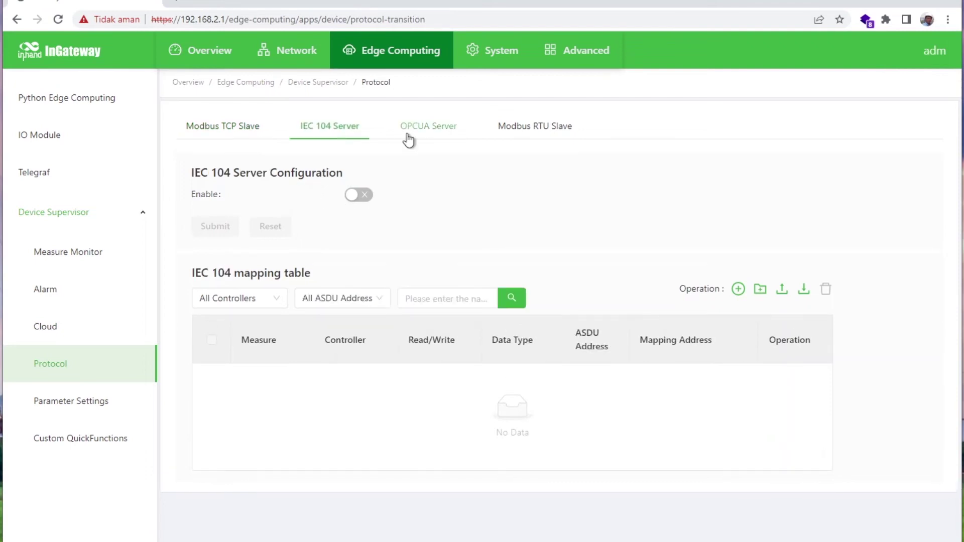
pyautogui.click(411, 134)
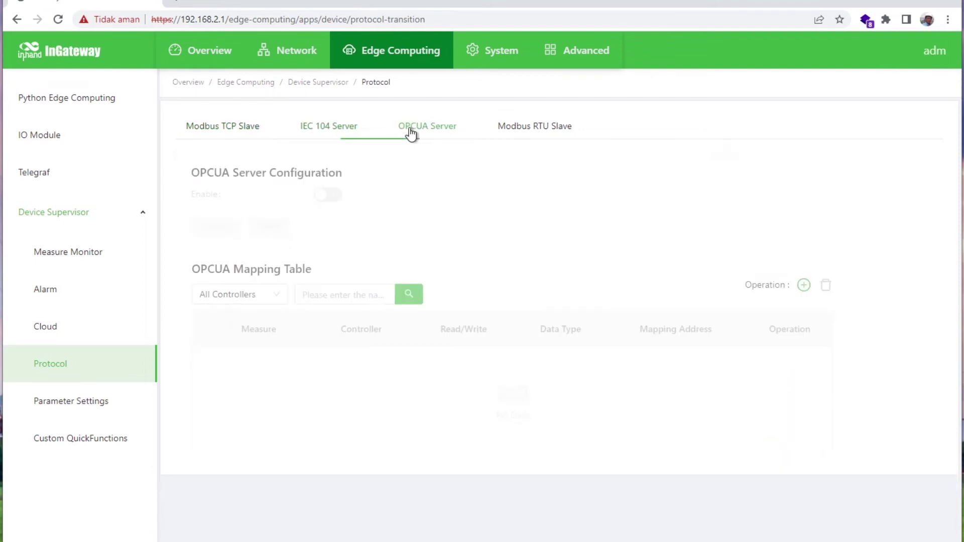
pyautogui.click(542, 134)
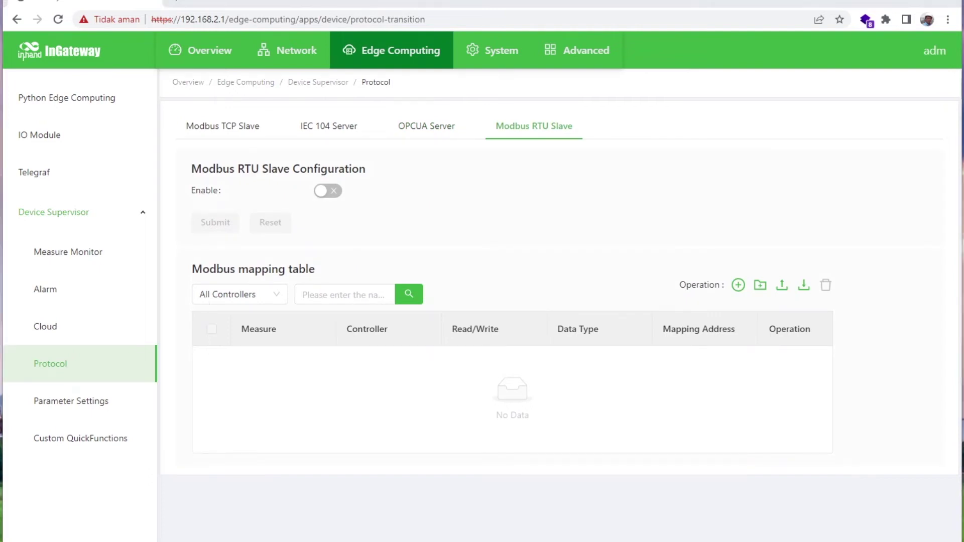
pyautogui.click(89, 411)
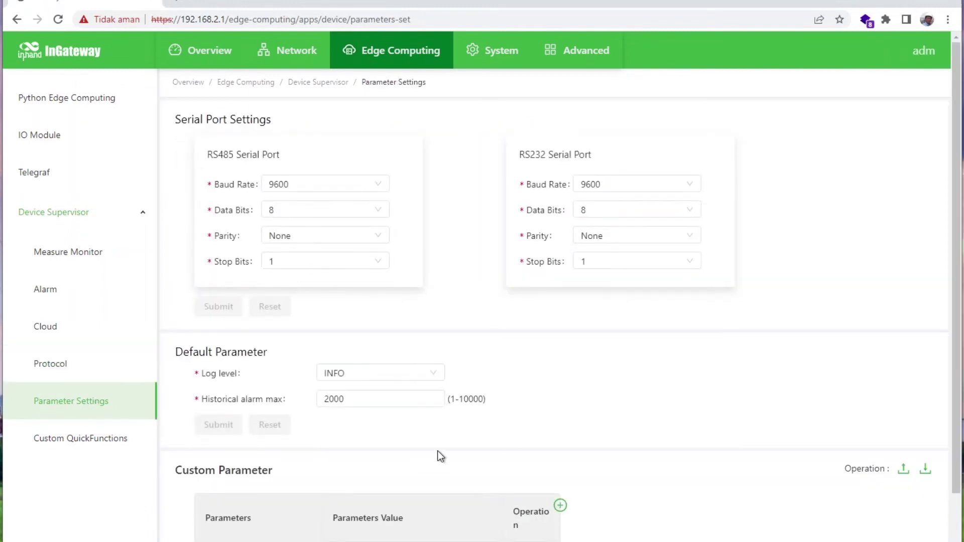
# Scroll past the Custom Parameter table and show the empty Custom QuickFunctions list.
pyautogui.scroll(-2, 558, 396)
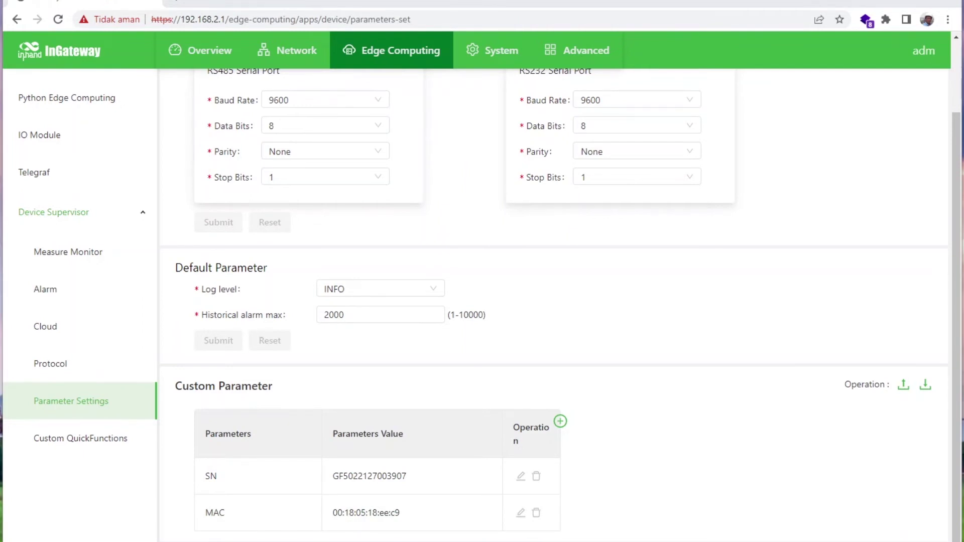
pyautogui.click(117, 446)
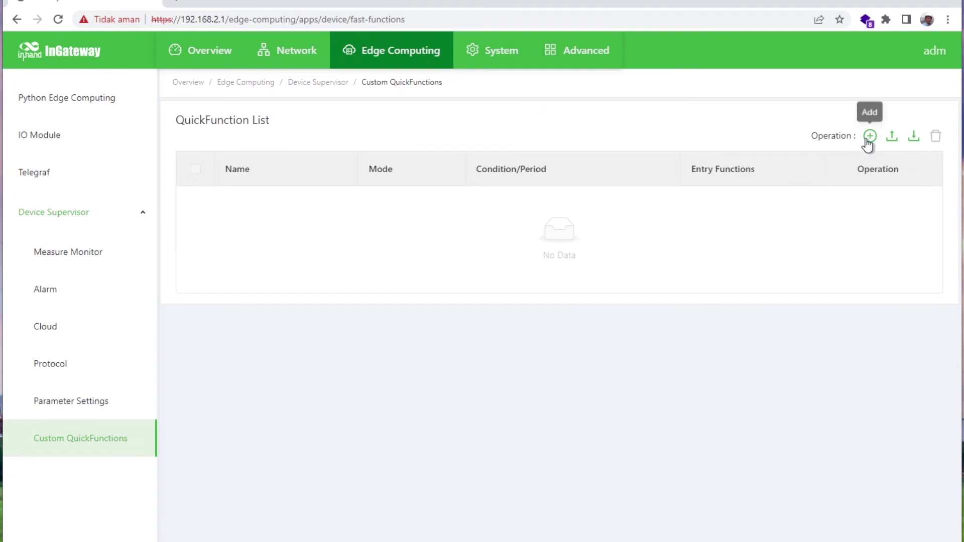
pyautogui.click(869, 138)
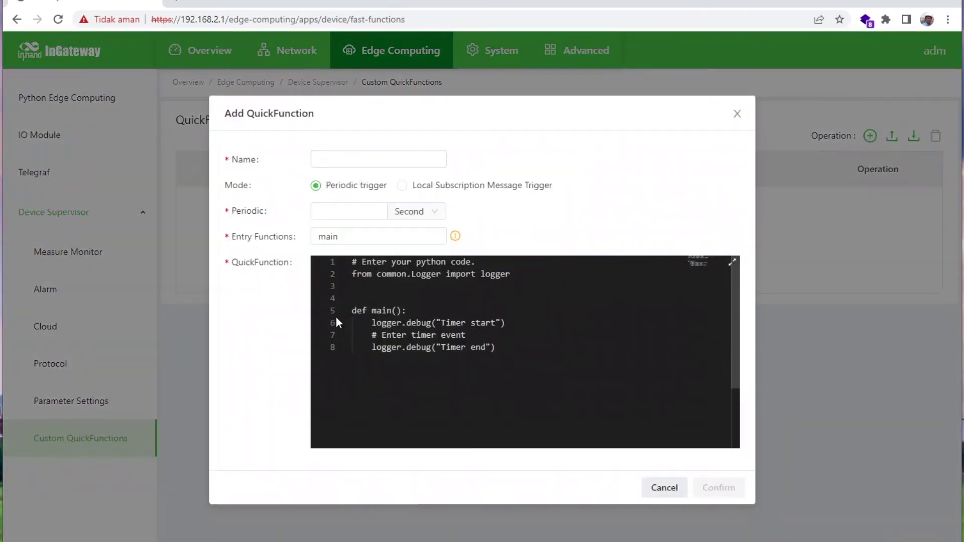
pyautogui.click(402, 186)
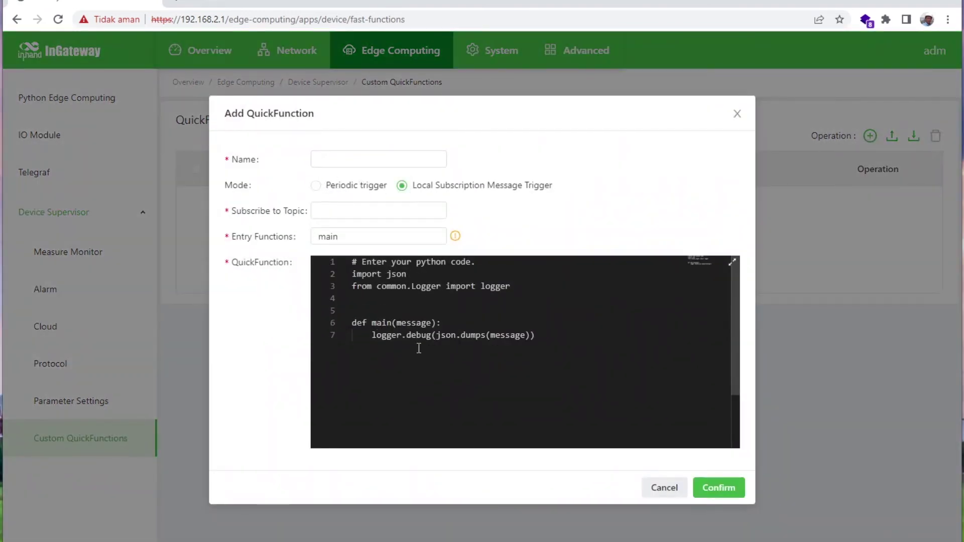
pyautogui.click(316, 185)
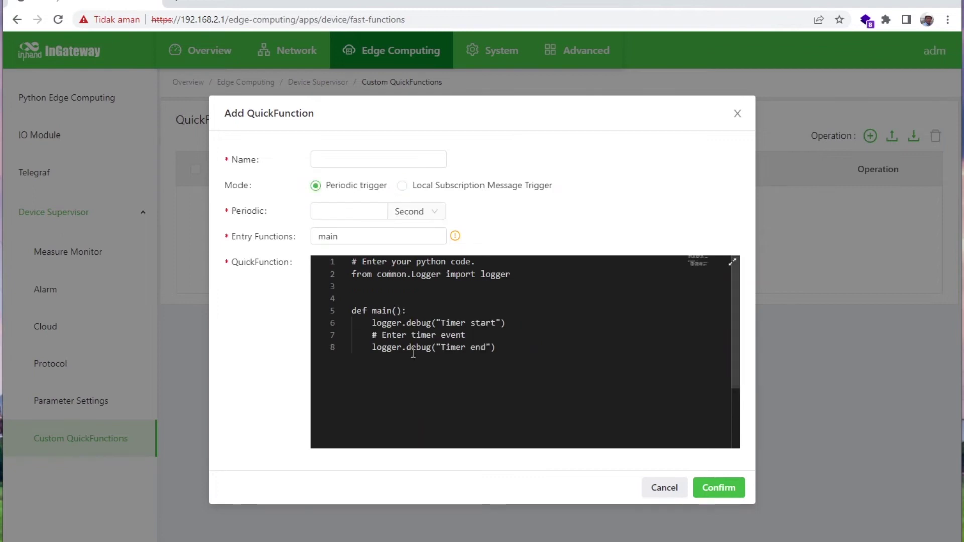
pyautogui.click(656, 490)
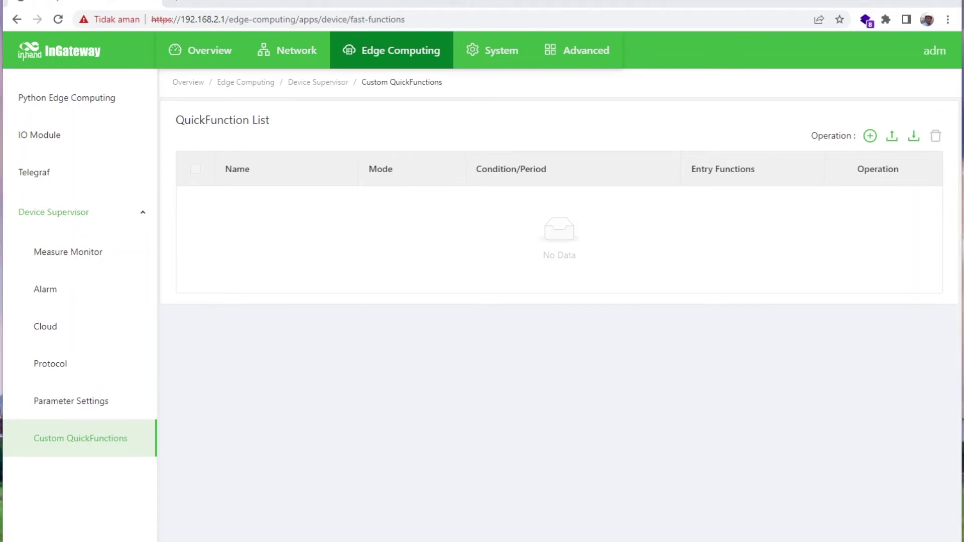
pyautogui.click(509, 57)
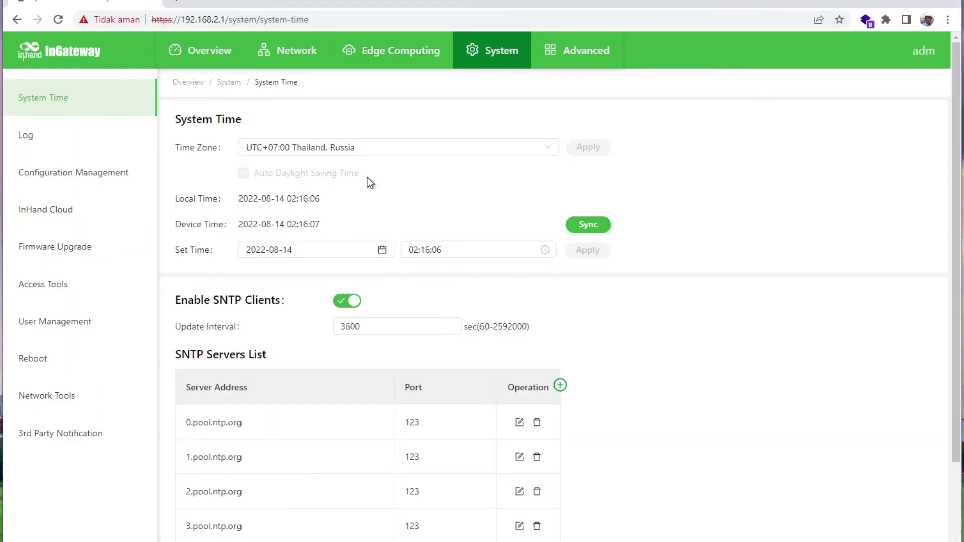
# View the System Log, Configuration Management, and InHand Cloud's Device Manager and iSCADA Cloud tabs.
pyautogui.click(25, 134)
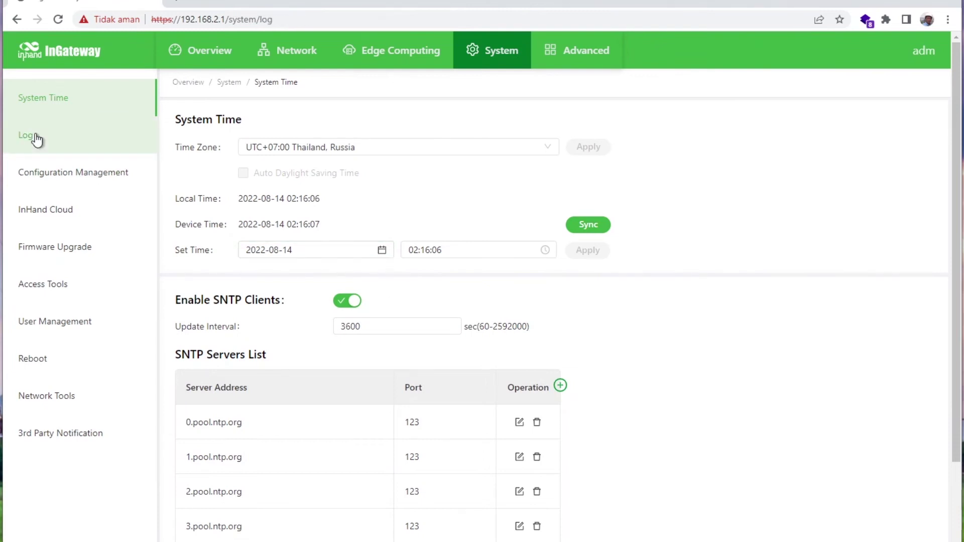
pyautogui.scroll(-5, 573, 326)
pyautogui.scroll(5, 574, 290)
pyautogui.click(111, 183)
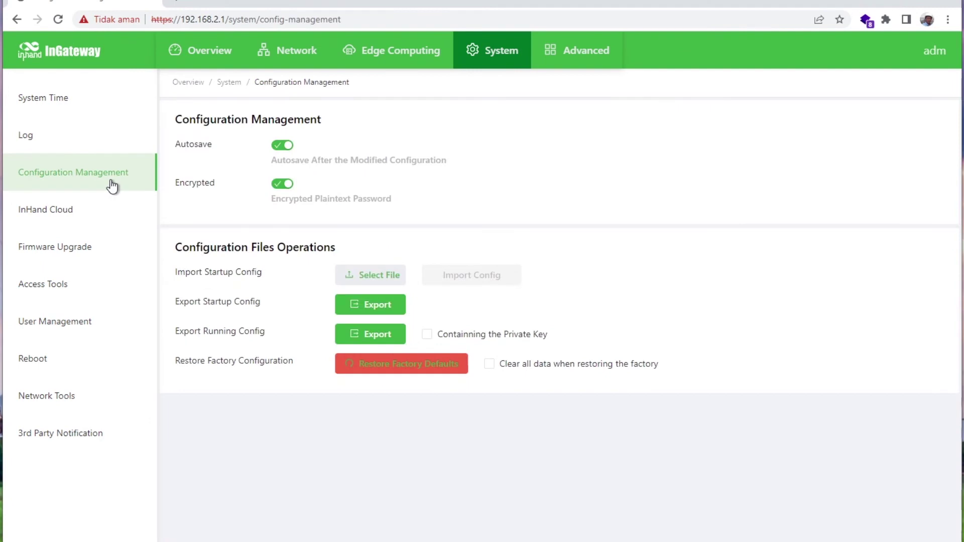
pyautogui.click(67, 216)
pyautogui.click(390, 125)
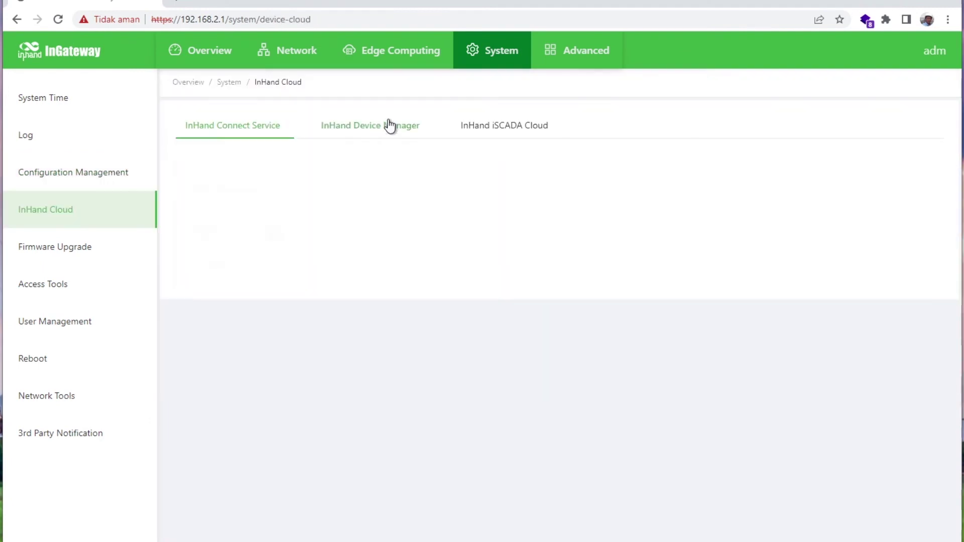
pyautogui.click(507, 129)
# Look over the Firmware Upgrade and Access Tools pages.
pyautogui.click(79, 256)
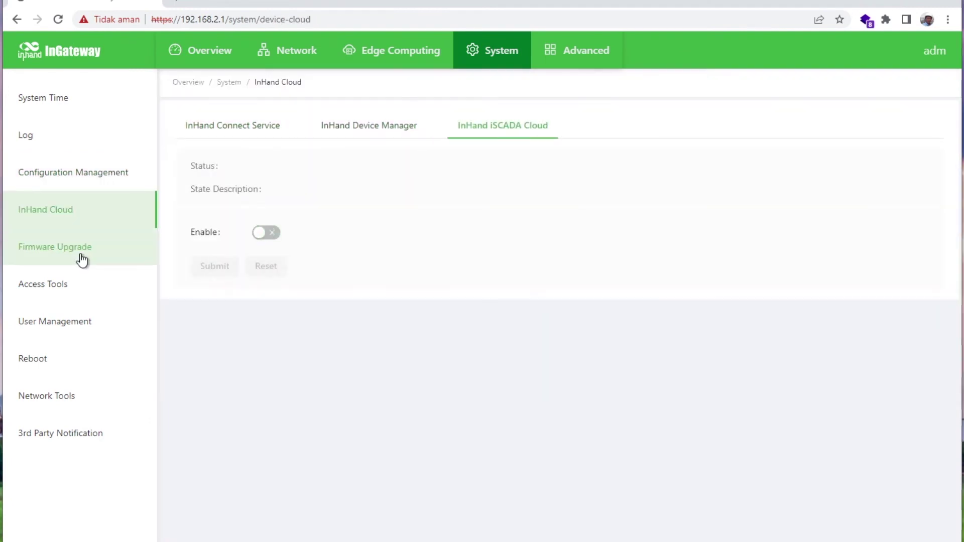
pyautogui.click(31, 293)
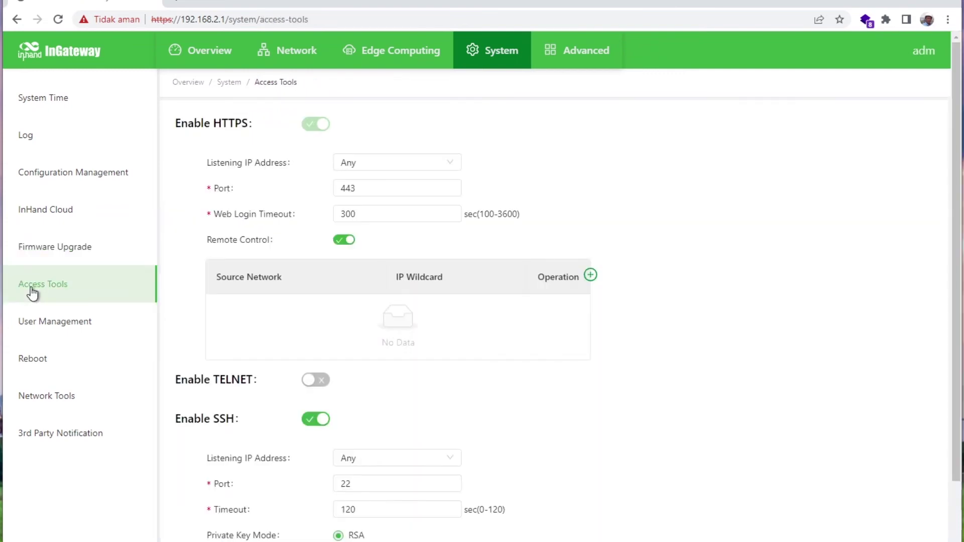
pyautogui.scroll(-1, 239, 187)
pyautogui.scroll(1, 239, 187)
# Browse User Management, Reboot, Network Tools and the third-party software notices.
pyautogui.click(77, 337)
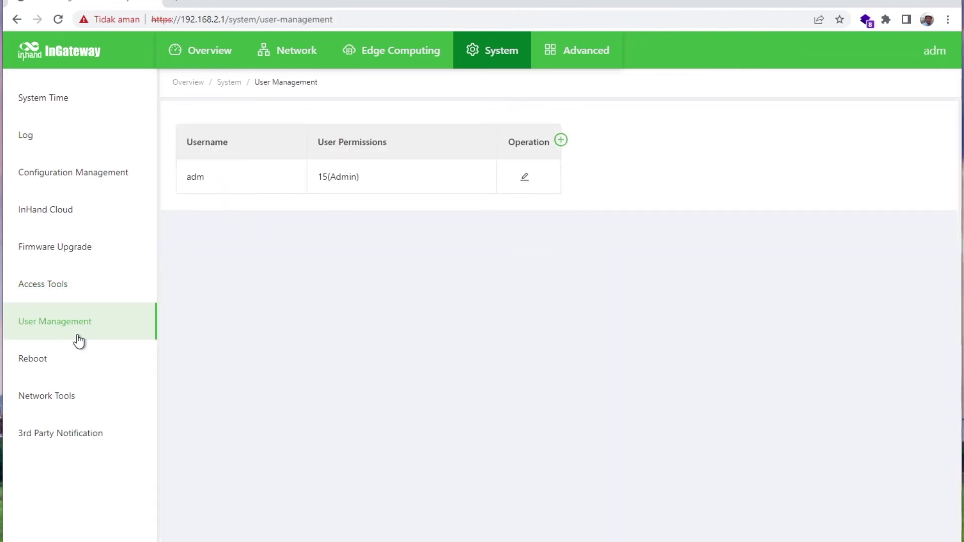
pyautogui.click(36, 362)
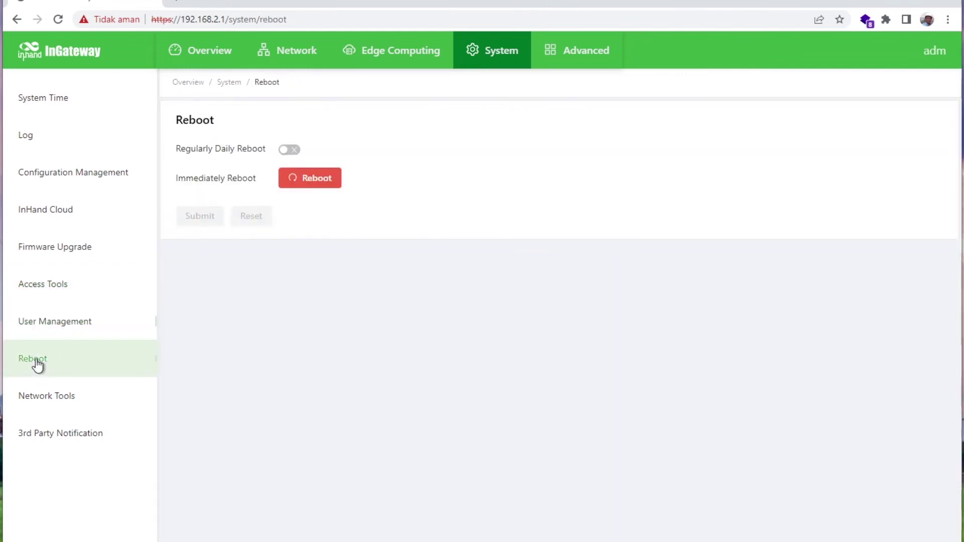
pyautogui.click(57, 398)
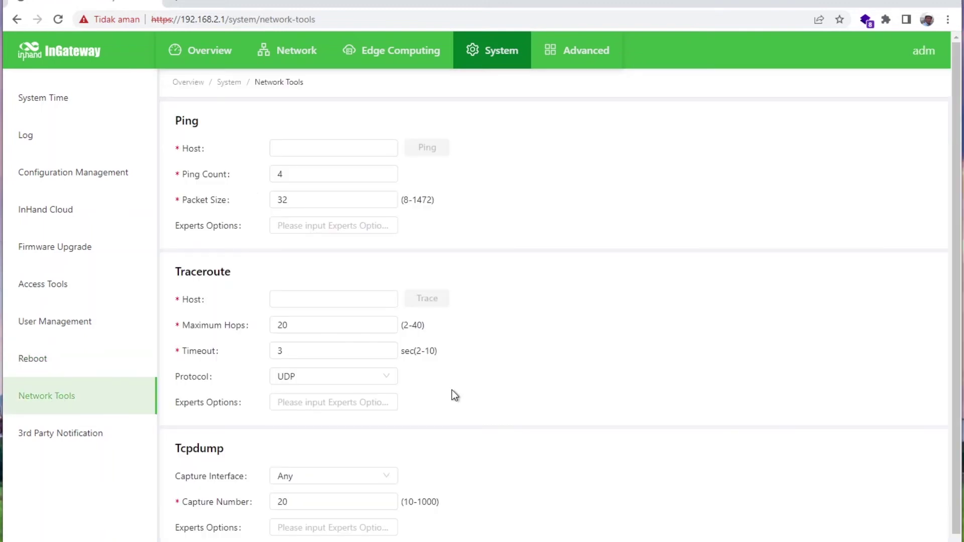
pyautogui.click(71, 444)
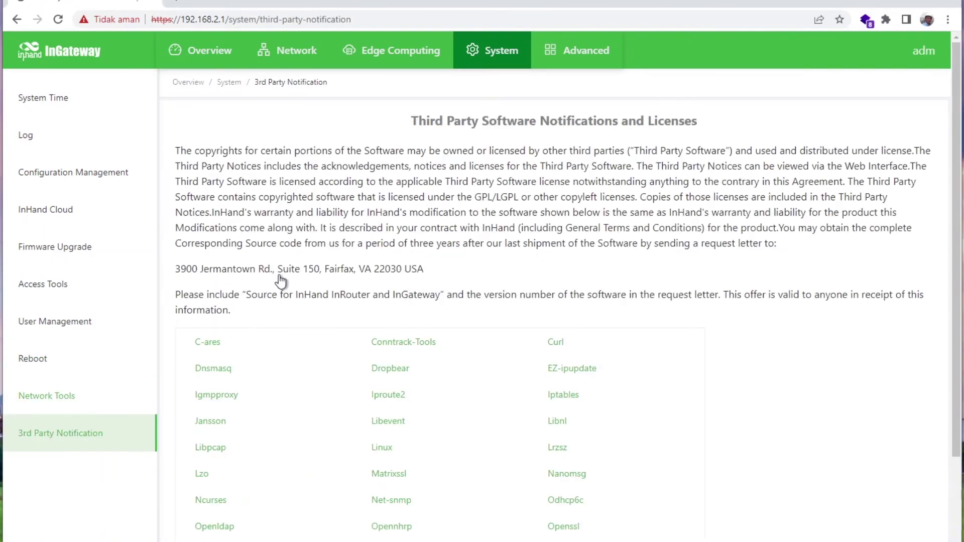
pyautogui.scroll(-4, 456, 396)
pyautogui.scroll(4, 457, 145)
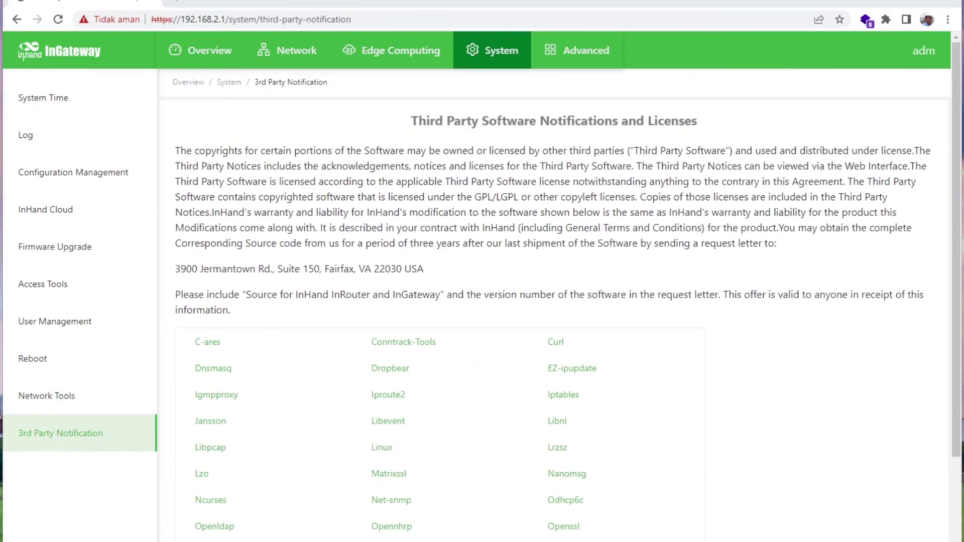
# Log in to the Advanced interface with the admin username and password.
pyautogui.click(560, 50)
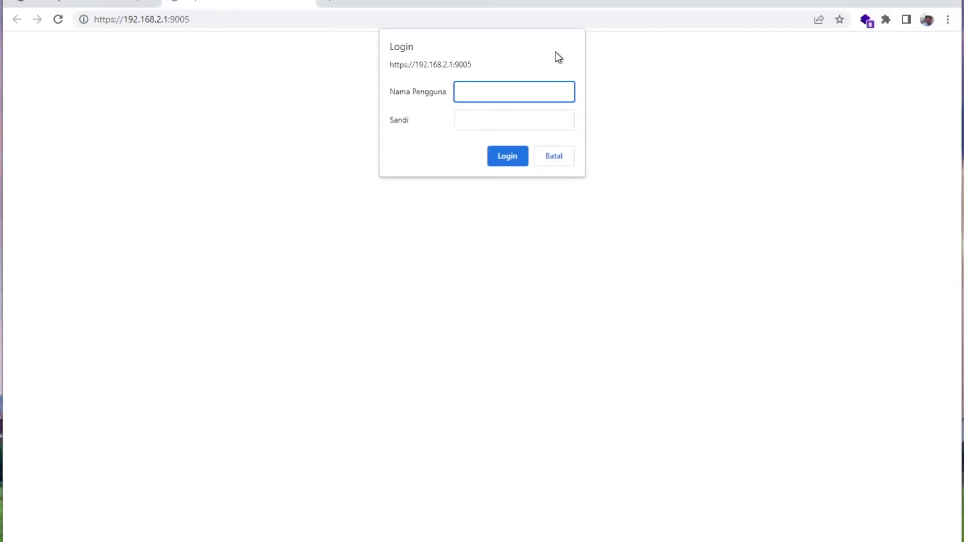
pyautogui.write('adm')
pyautogui.press('Tab')
pyautogui.write('••••••')
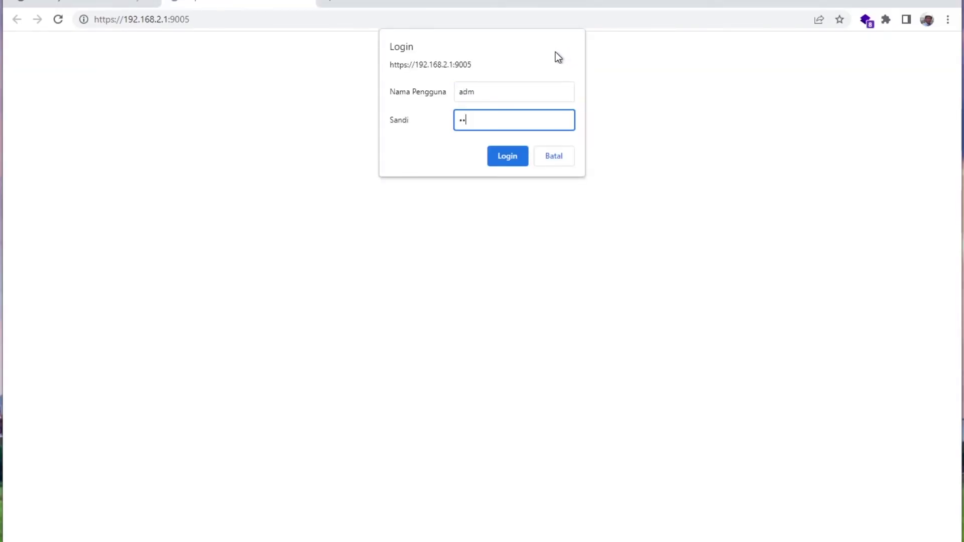
pyautogui.click(501, 159)
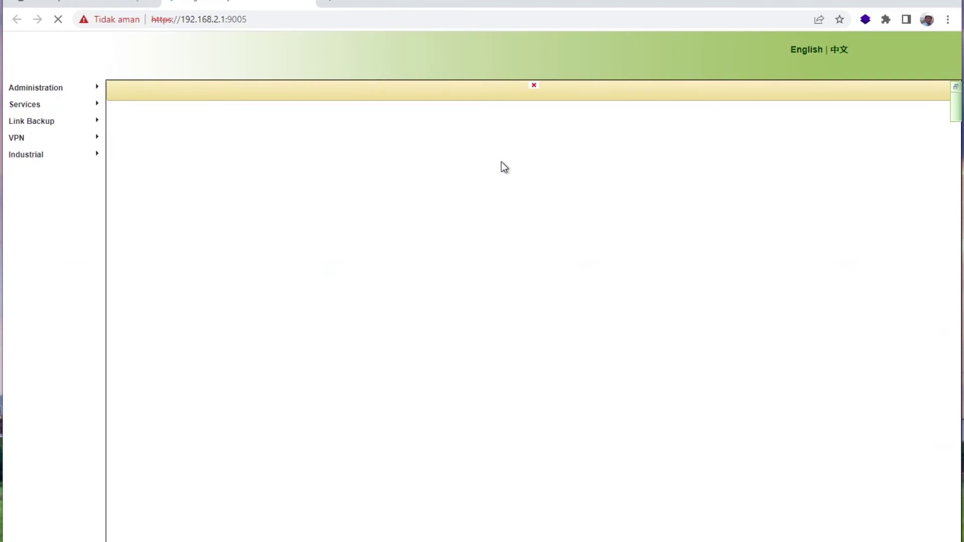
# Check the Administration status showing gateway name AntaresEdgeGateway, then Services > DDNS and Link Backup > Track.
pyautogui.click(90, 93)
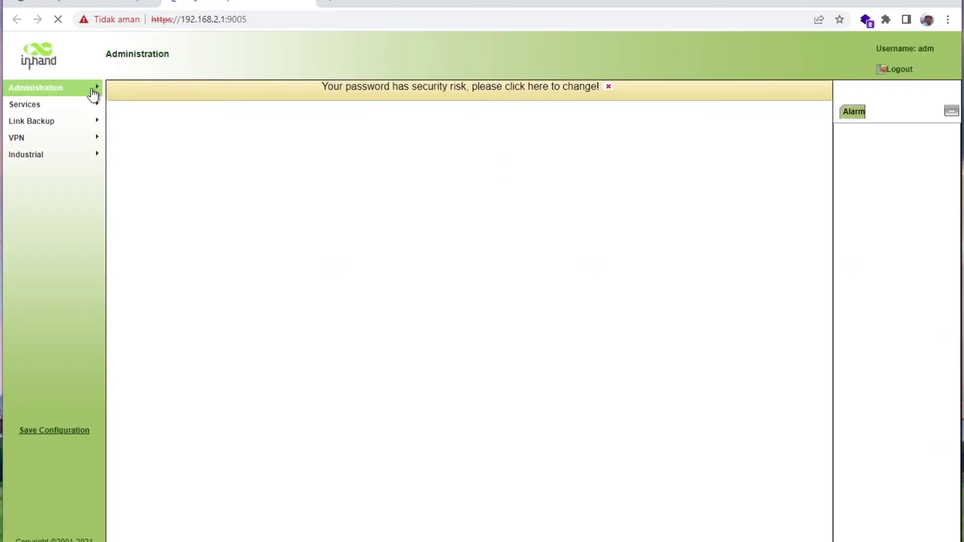
pyautogui.moveTo(256, 143); pyautogui.dragTo(344, 145)
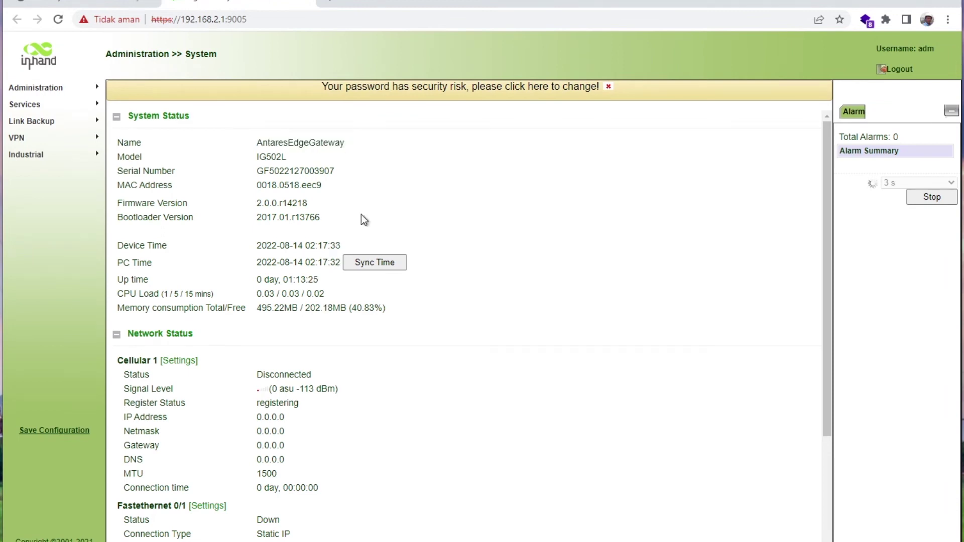
pyautogui.click(65, 107)
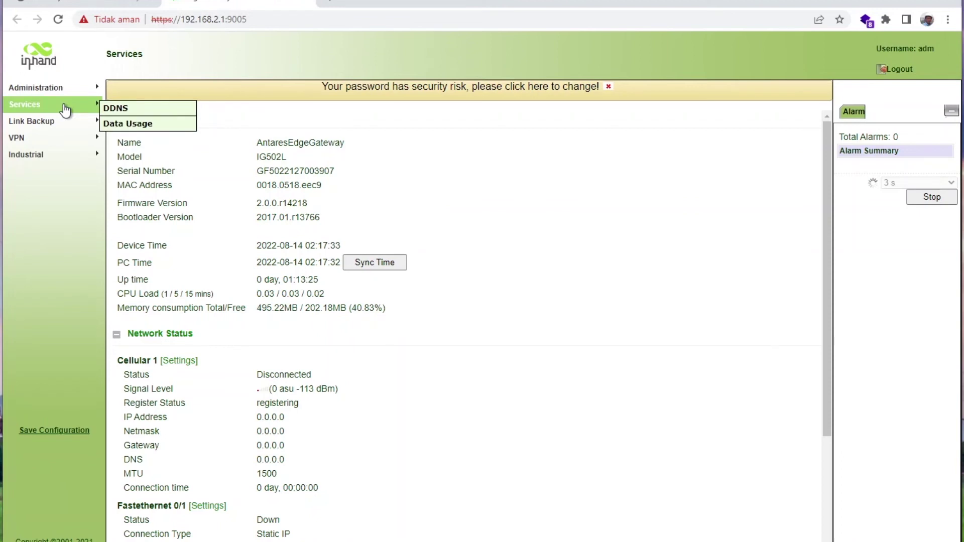
pyautogui.click(116, 108)
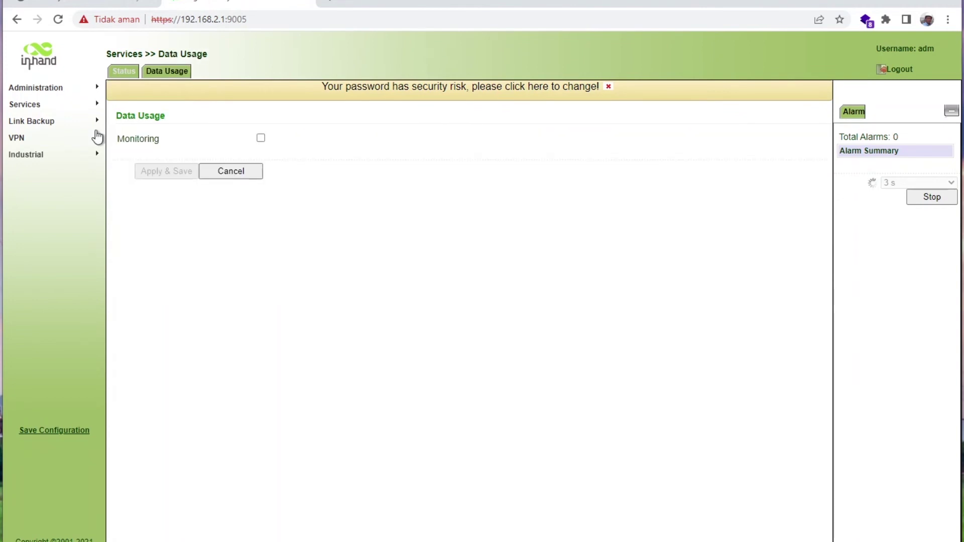
pyautogui.moveTo(69, 129)
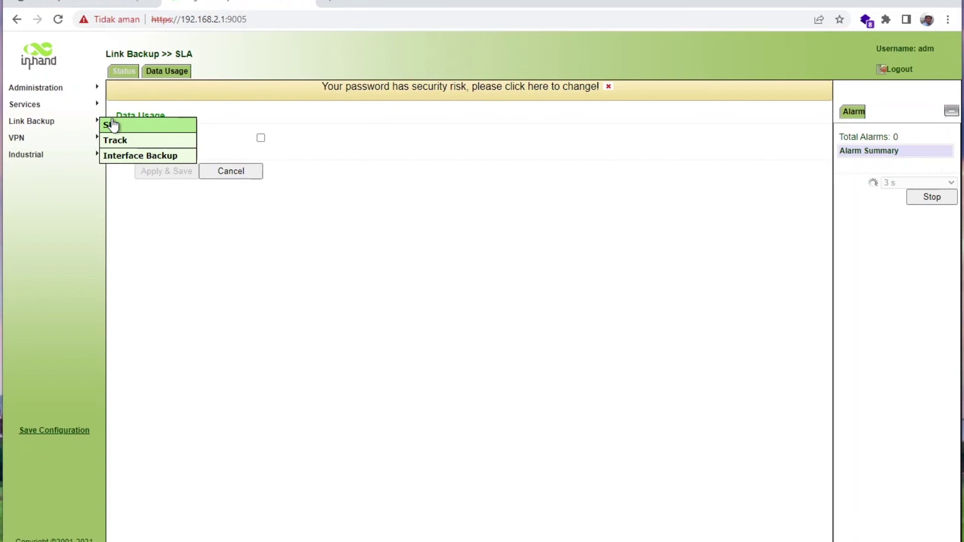
pyautogui.click(115, 140)
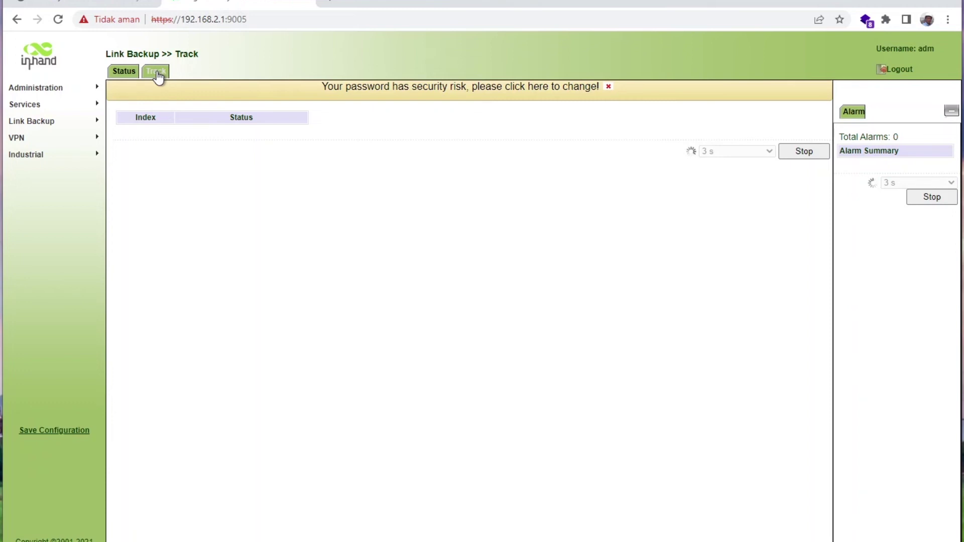
pyautogui.click(123, 143)
# Inspect VPN Certificate Management, IPsec status, L2TP Client/Server tabs, and the Industrial DTU 1 settings.
pyautogui.click(153, 215)
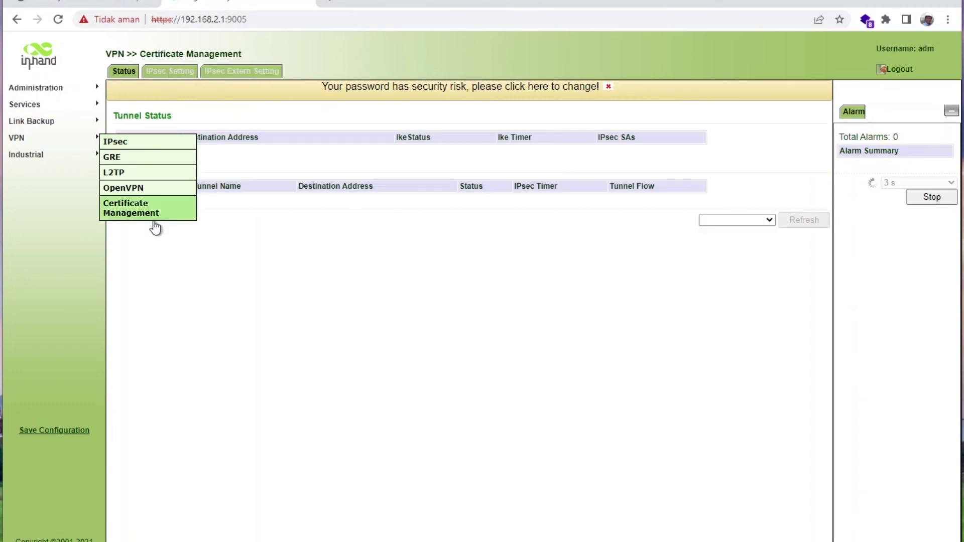
pyautogui.click(85, 144)
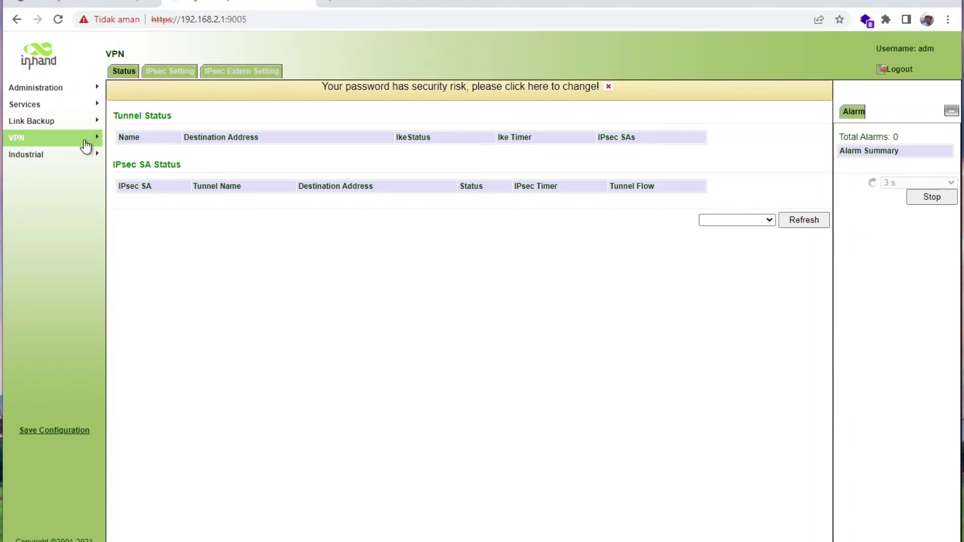
pyautogui.click(126, 163)
pyautogui.click(166, 72)
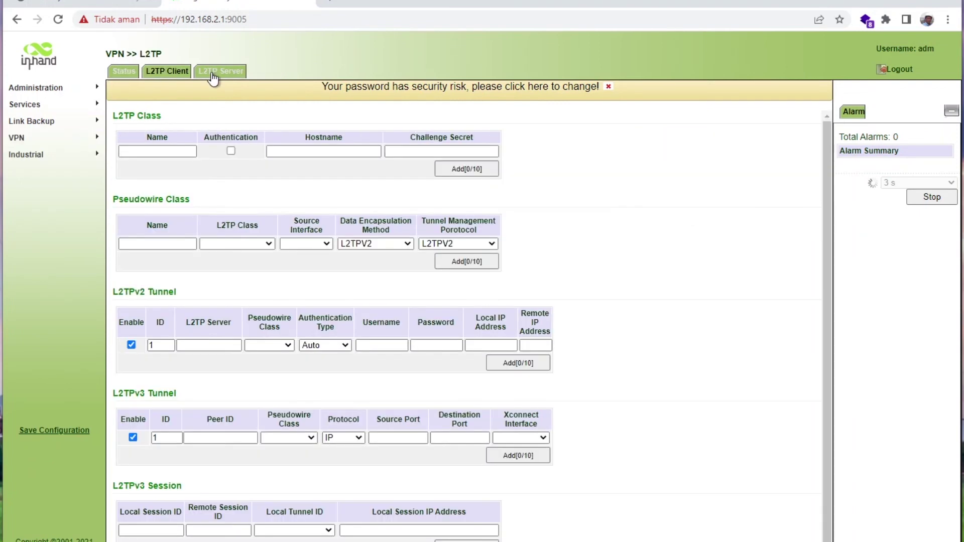
pyautogui.click(213, 75)
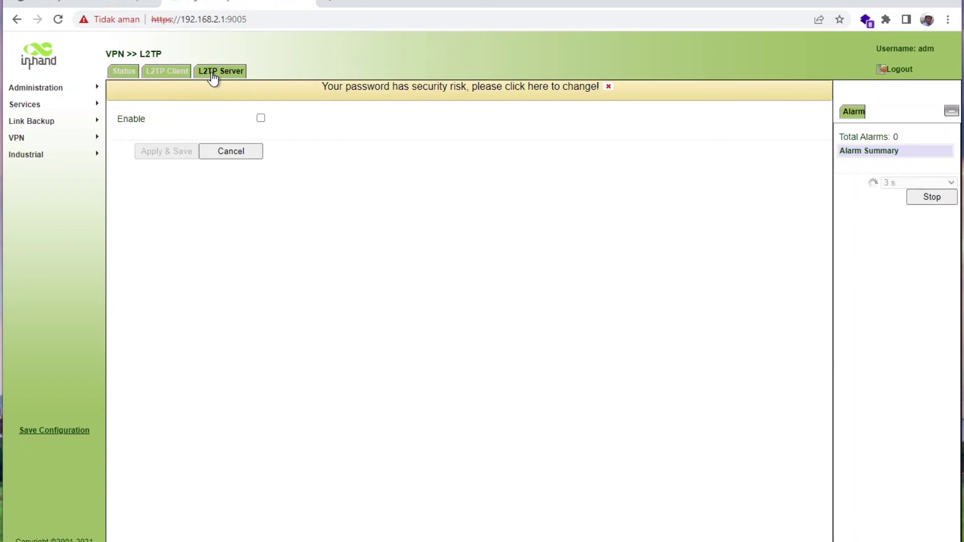
pyautogui.click(113, 160)
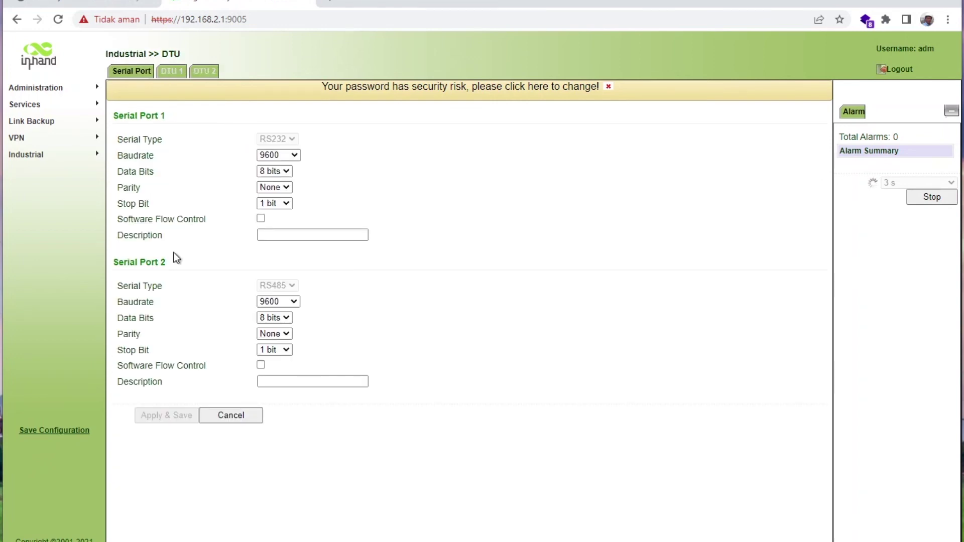
pyautogui.click(181, 72)
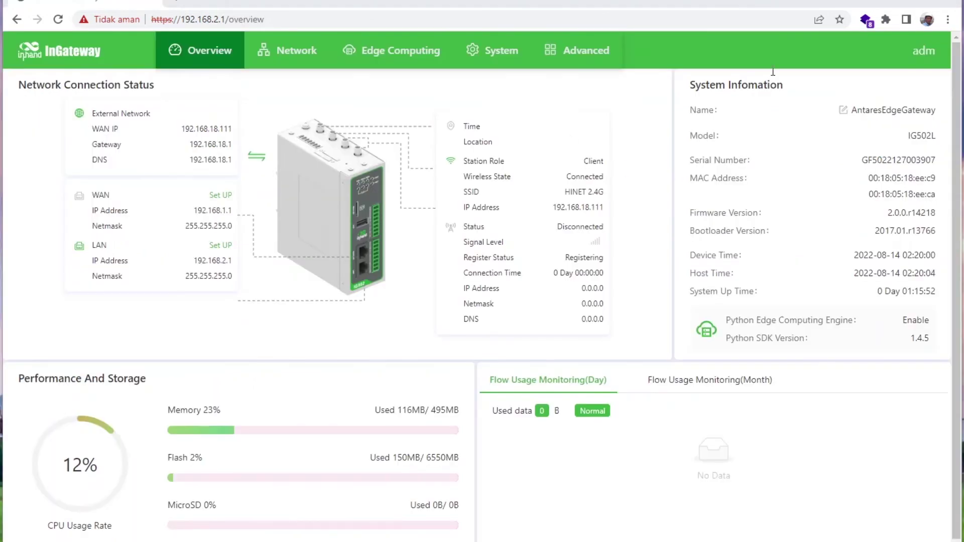
# Log out from the adm account menu and confirm leaving the gateway interface.
pyautogui.moveTo(924, 50)
pyautogui.click(873, 83)
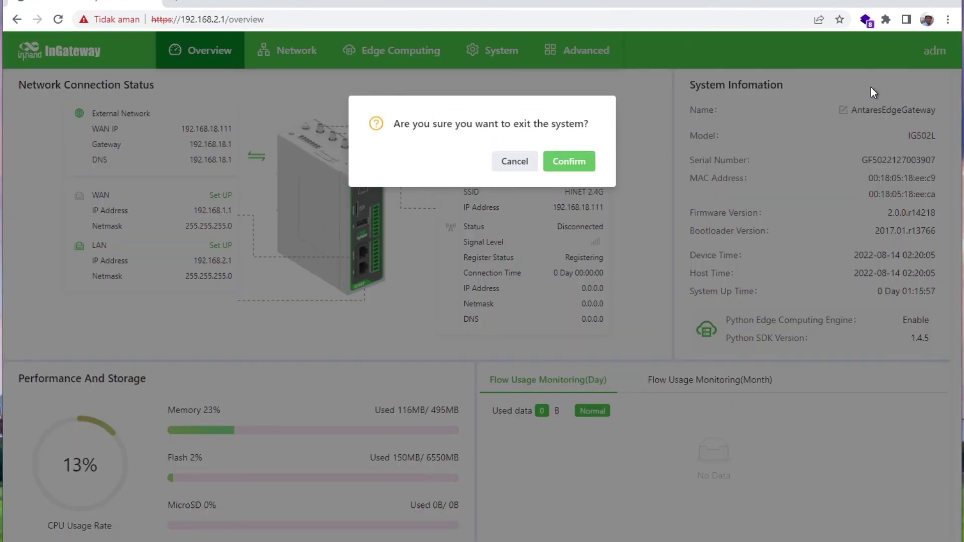
pyautogui.click(577, 166)
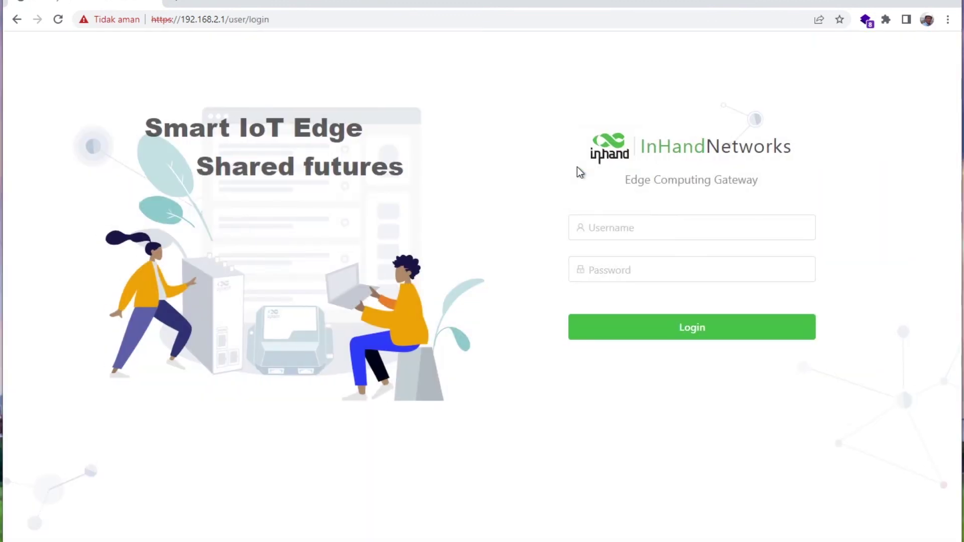